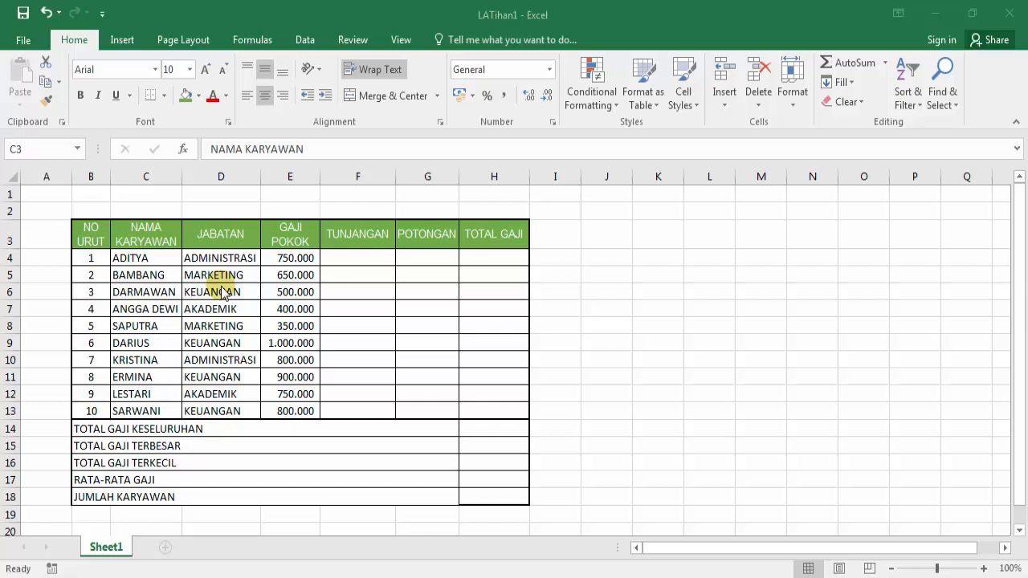
Step: From the LATihan1 salary workbook, create a new blank workbook with Ctrl+N
click(79, 49)
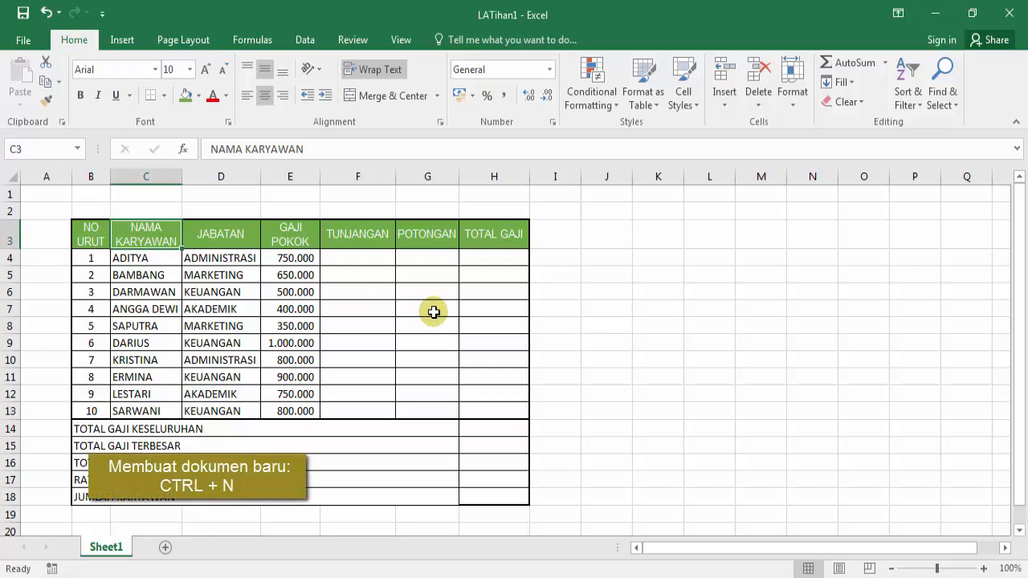
key(ctrl+n)
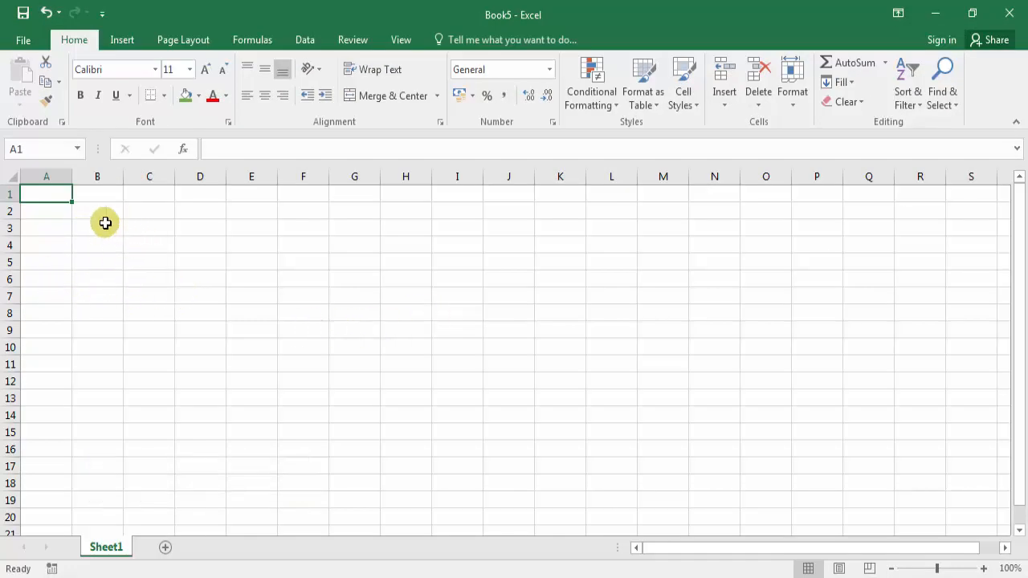
Step: Enter the headers NO URUT, NAMA KARYAWAN and JABATAN in B5:D5
key(Return)
click(51, 261)
click(97, 261)
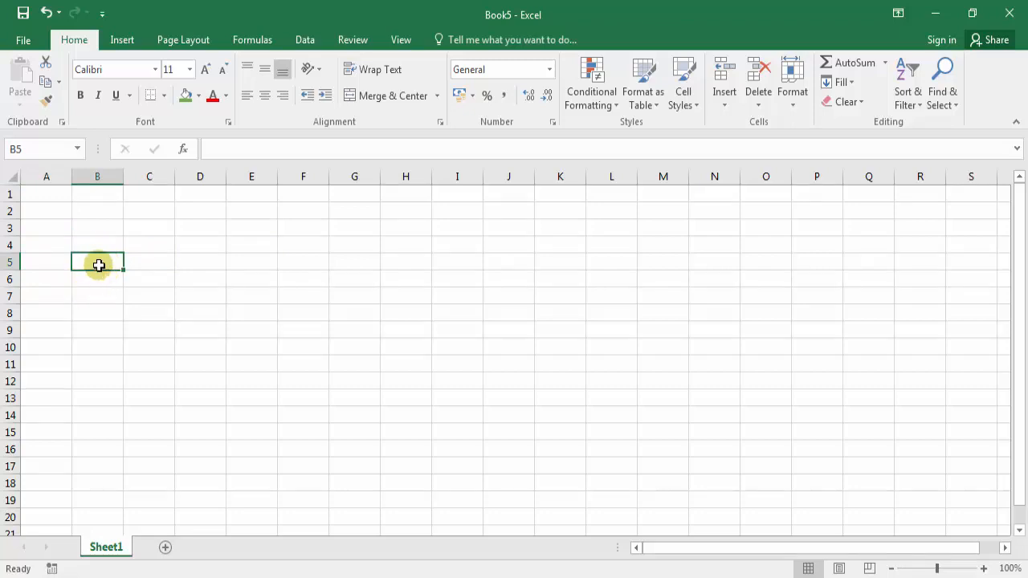
text(NO URUT)
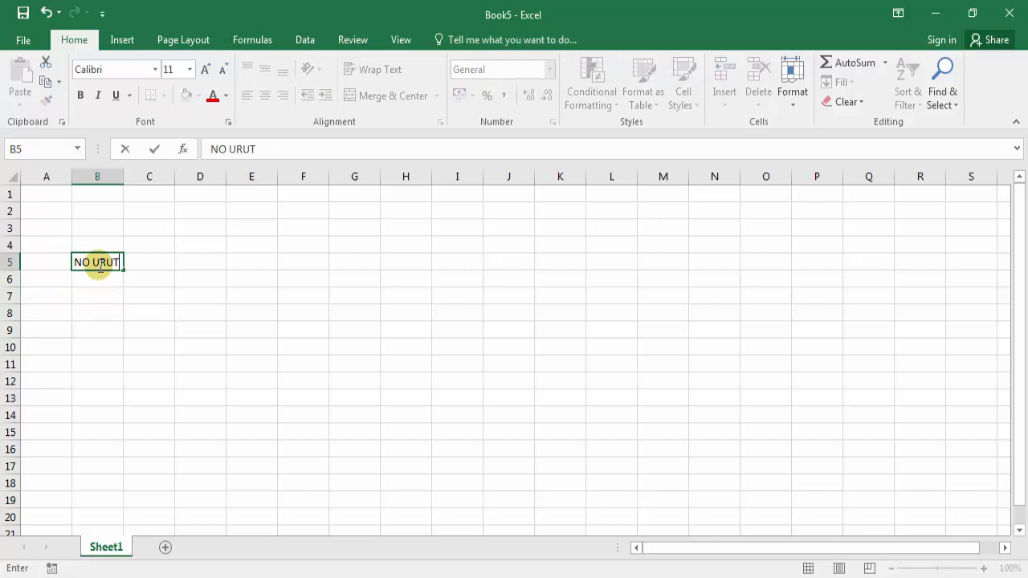
key(Tab)
text(NAM)
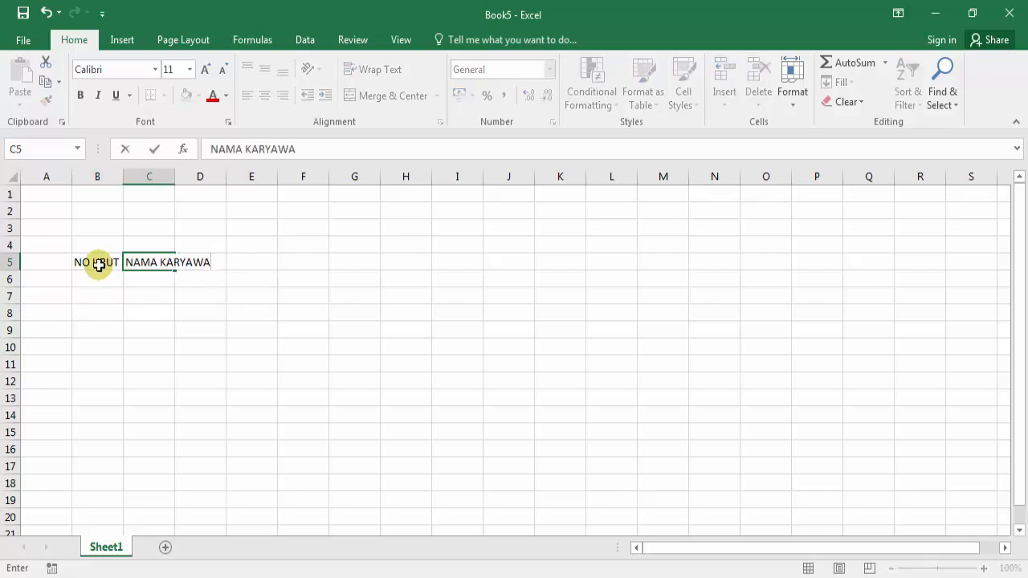
key(Tab)
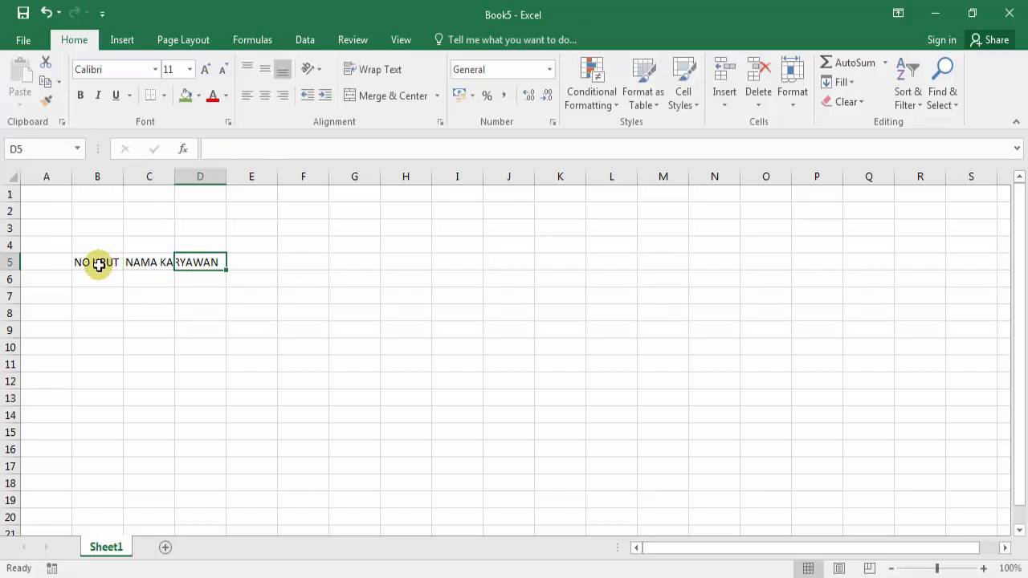
text(JABATAN)
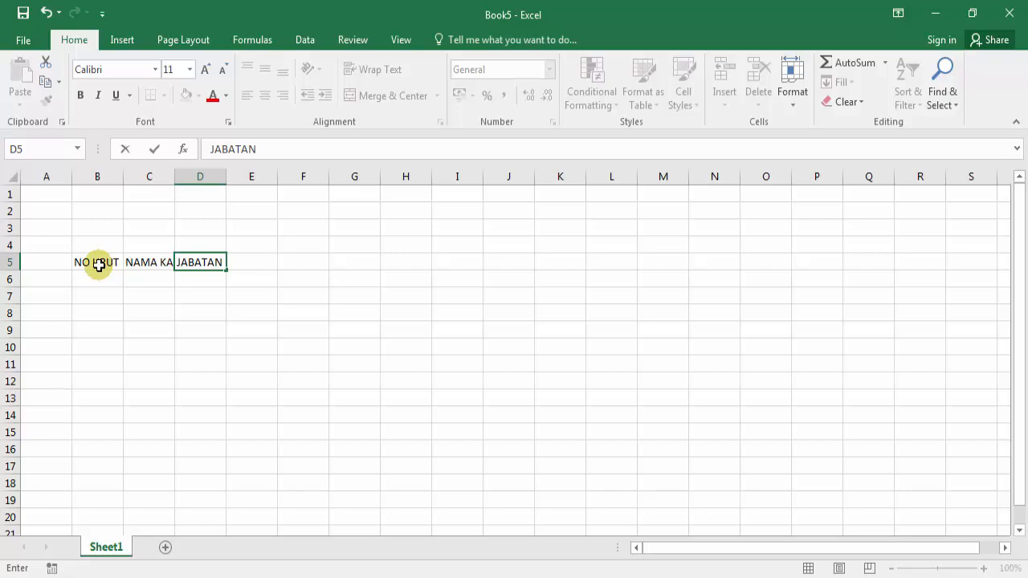
key(Tab)
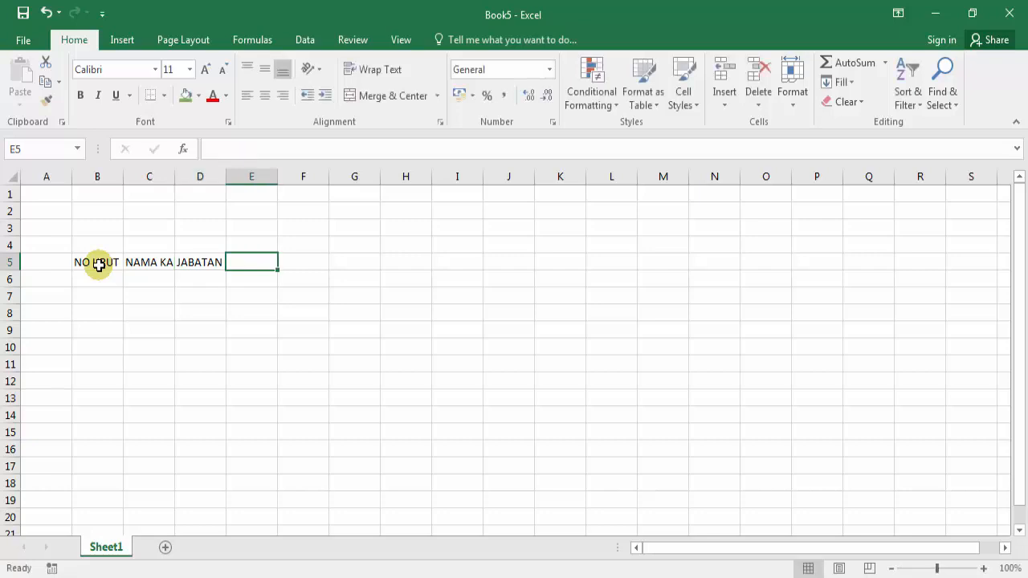
Step: Enter GAJI POKOK, TUNJANGAN, POTONGAN and TOTAL GAJI in E5:H5
text(GA)
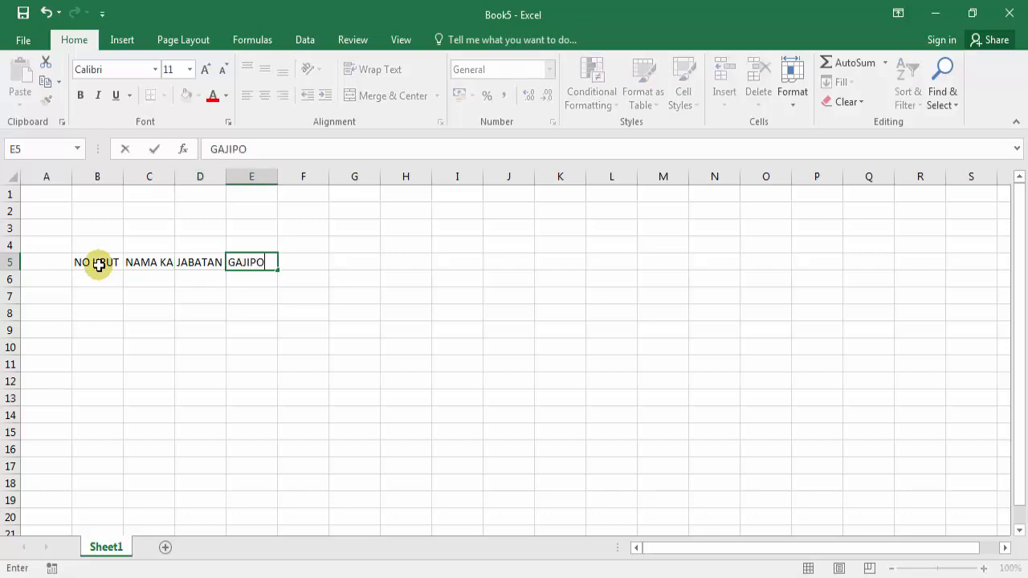
text(JI POKOK)
key(Tab)
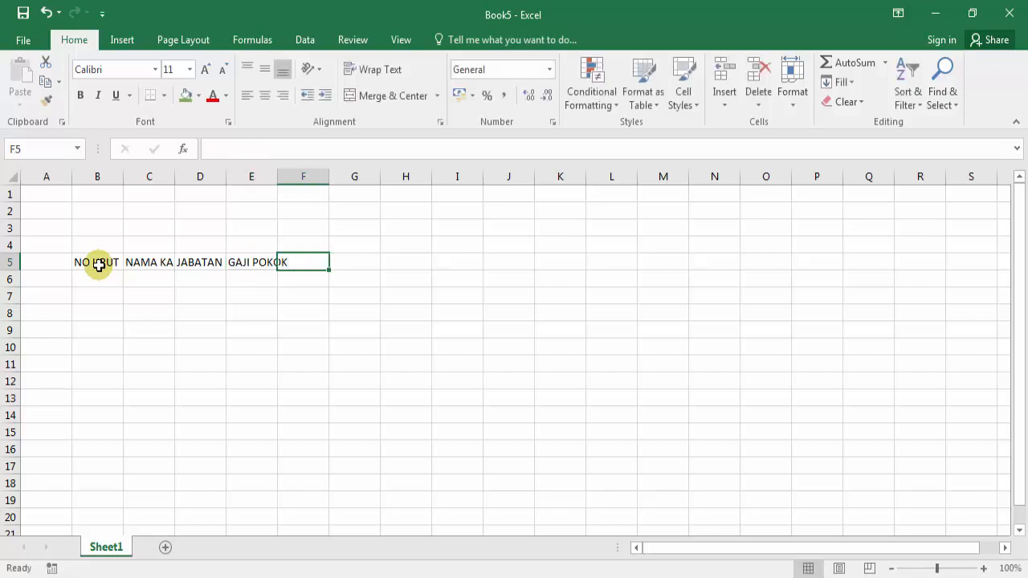
text(TUN)
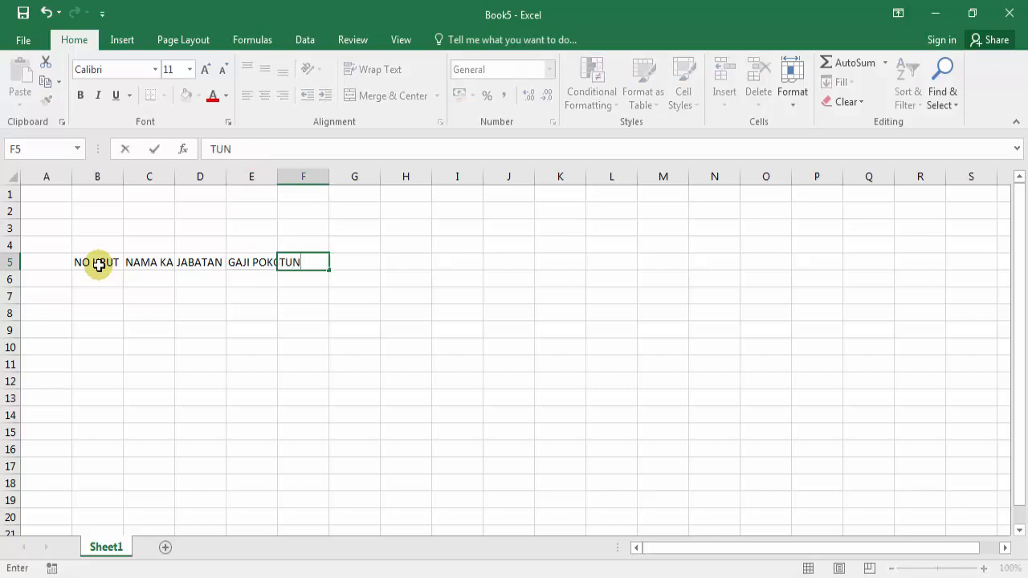
text(JANGAN)
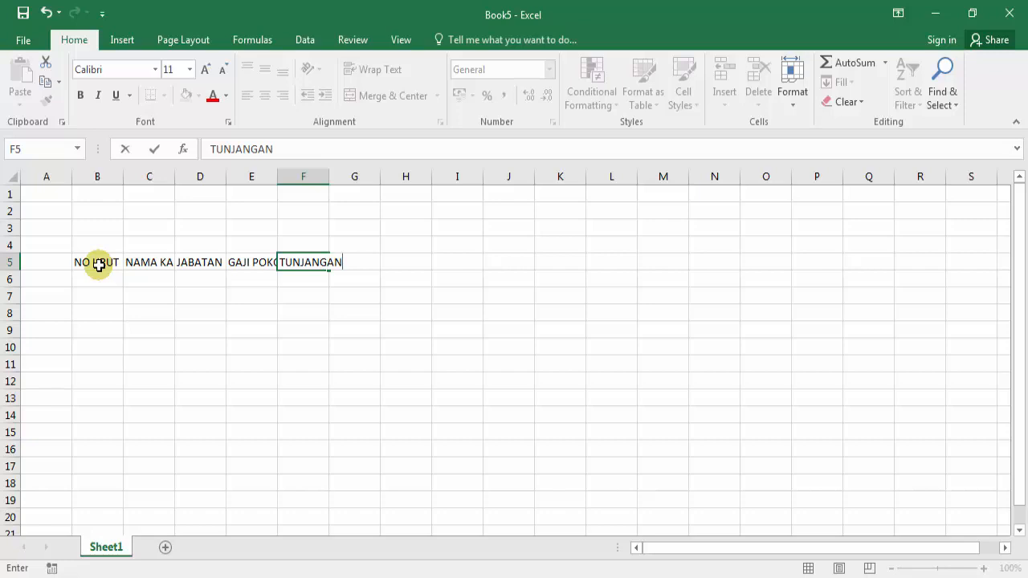
key(Tab)
text(POTO)
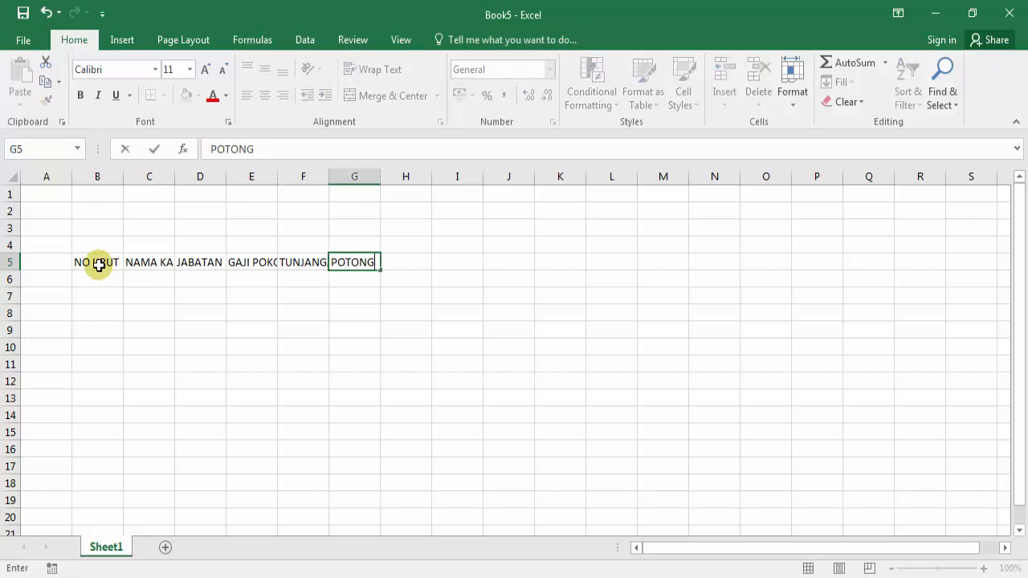
key(Tab)
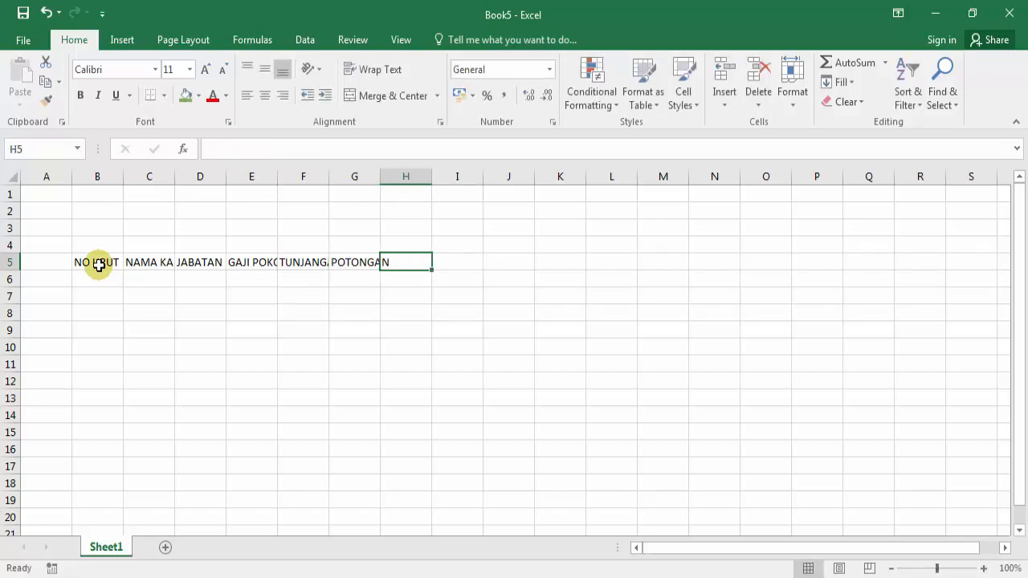
text(TOT)
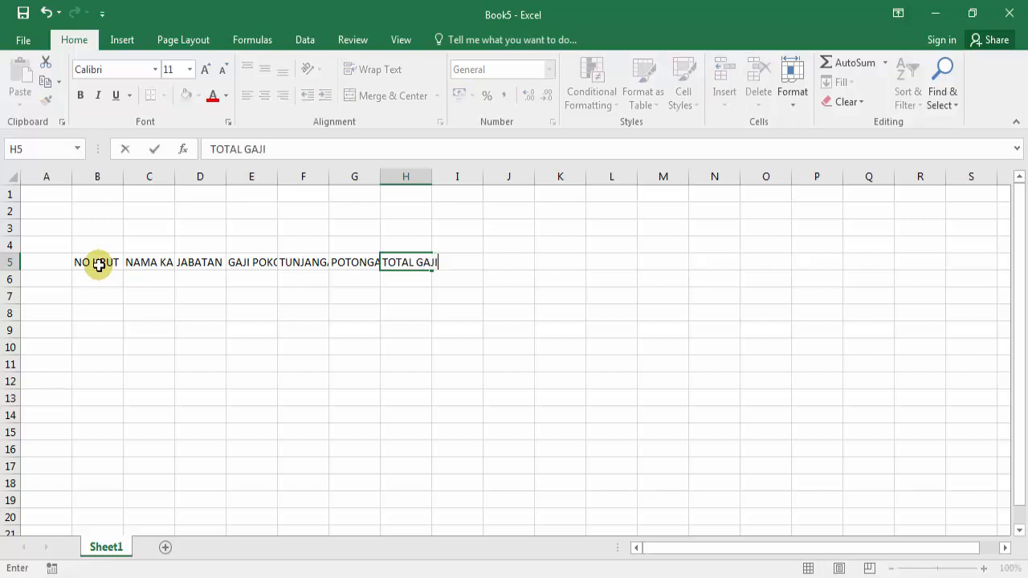
text(AL GAJI)
key(Return)
Step: Review the B5:H5 header entries by moving along row 5
key(Up)
key(Left)
key(Left)
key(Left)
key(Left)
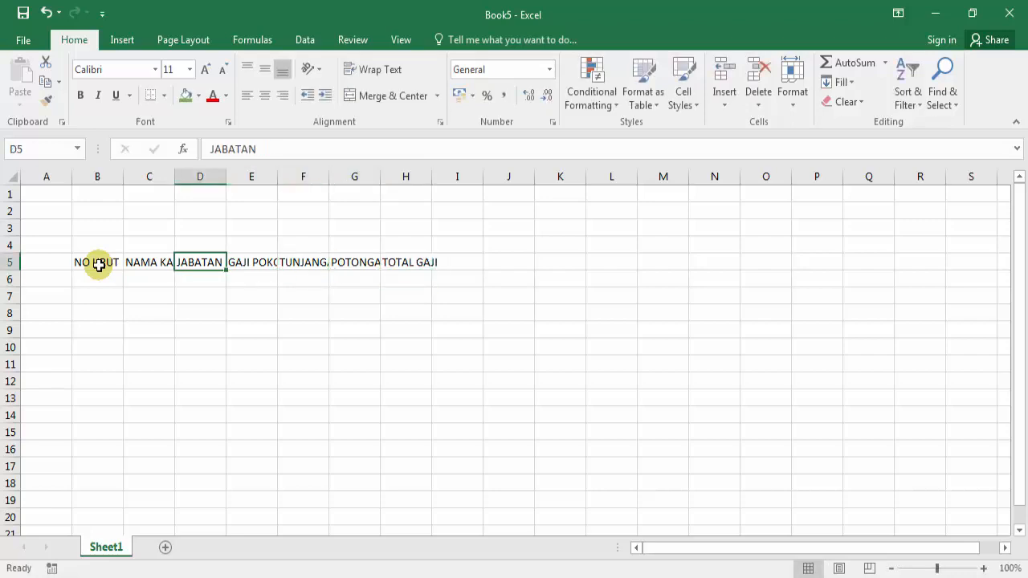
key(Left)
key(Left)
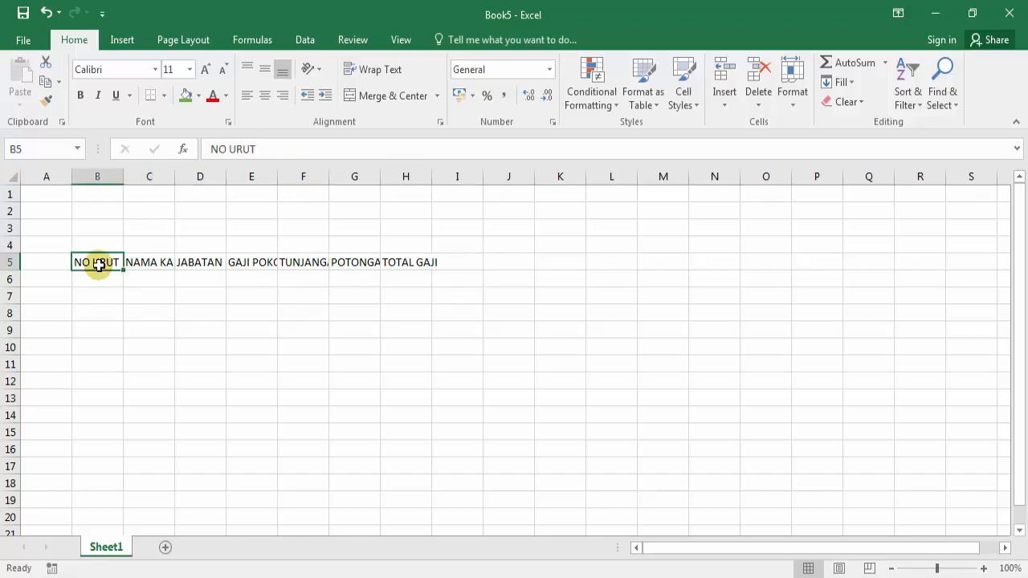
key(Right)
key(Right)
key(Right)
key(Right)
key(Right)
key(Right)
key(Right)
key(Left)
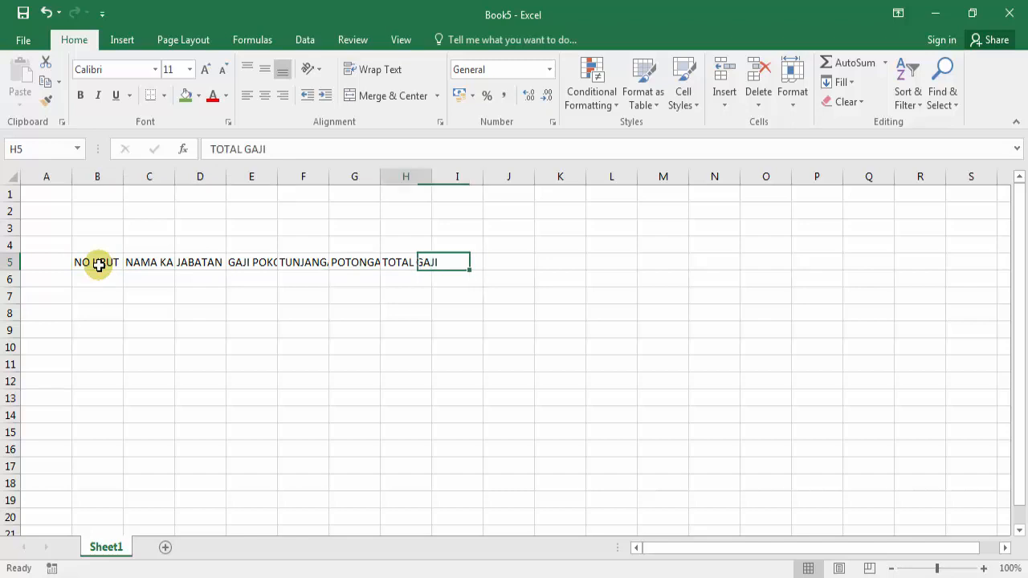
key(Left)
key(Left)
key(Left)
key(Left)
key(Left)
key(Left)
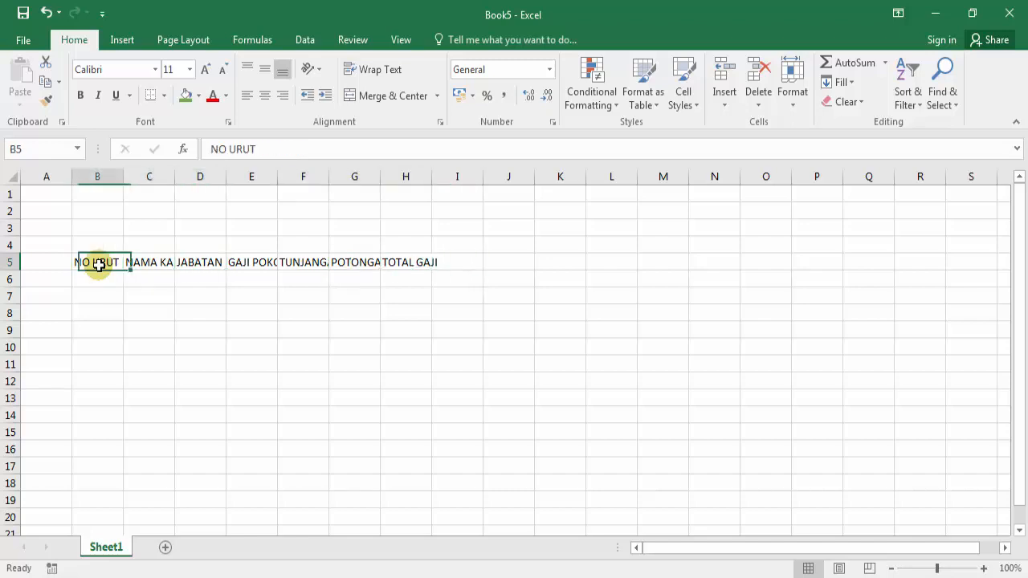
key(Right)
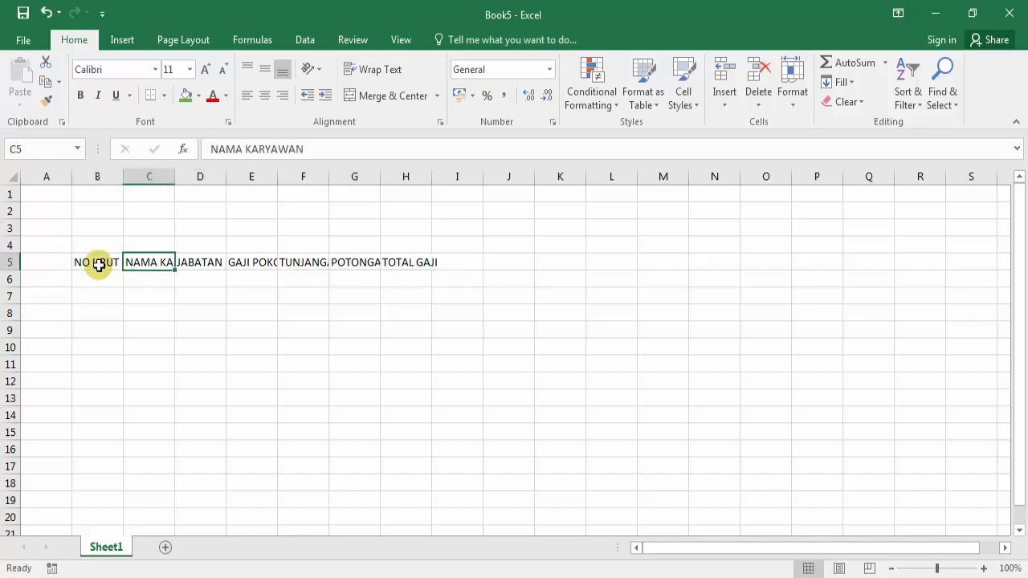
key(Left)
key(Right)
key(Right)
key(Right)
key(Right)
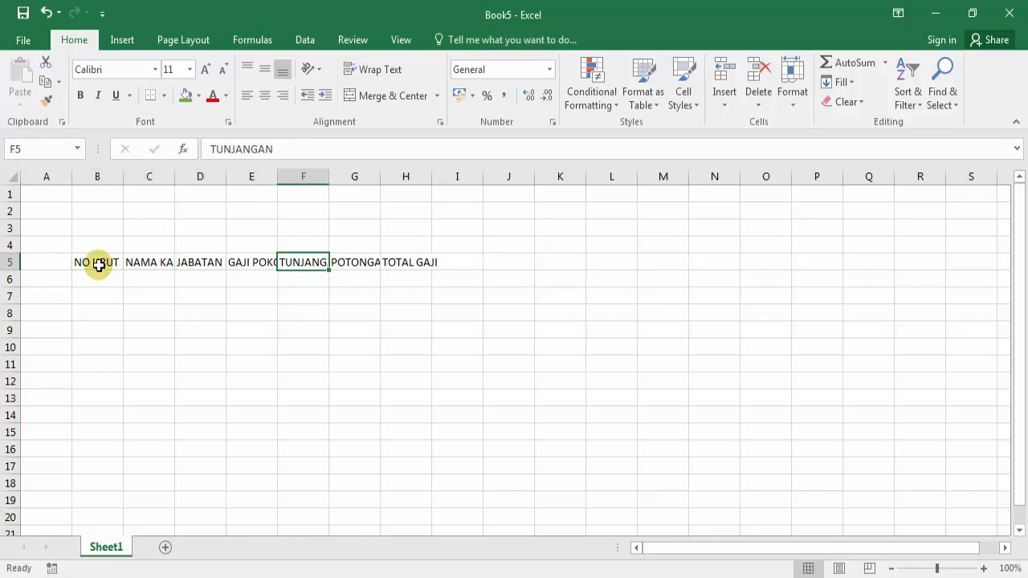
key(Left)
key(Left)
key(Left)
key(Left)
key(Right)
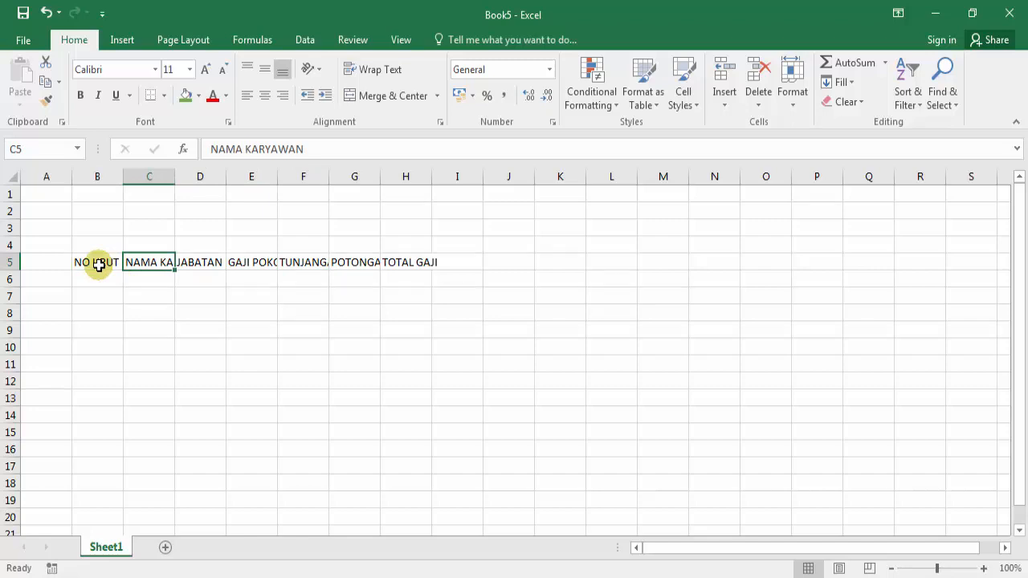
key(Left)
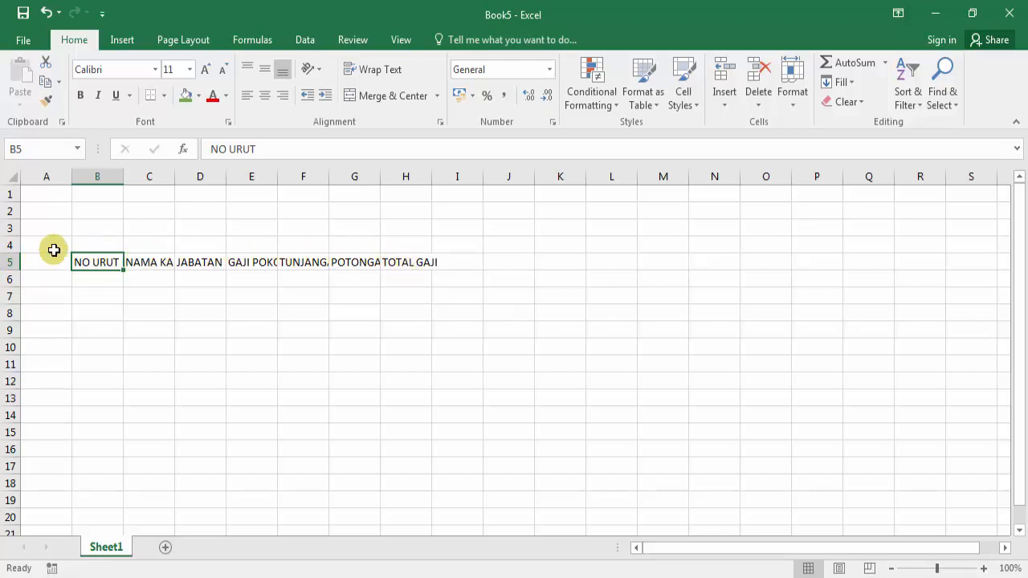
Step: Make the B5:H5 headers wrap and centre them both vertically and horizontally
click(97, 262)
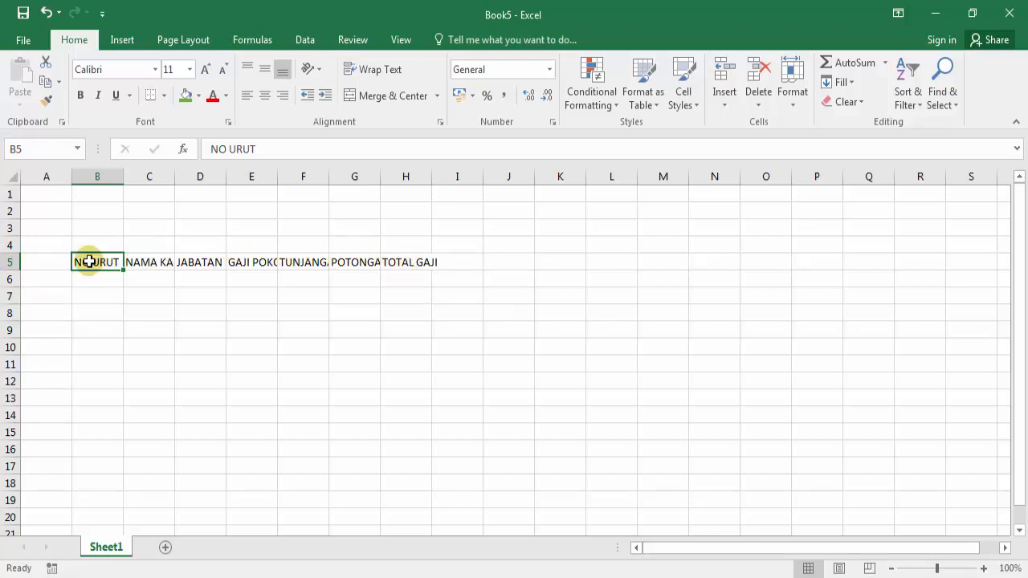
drag(93, 259, 424, 258)
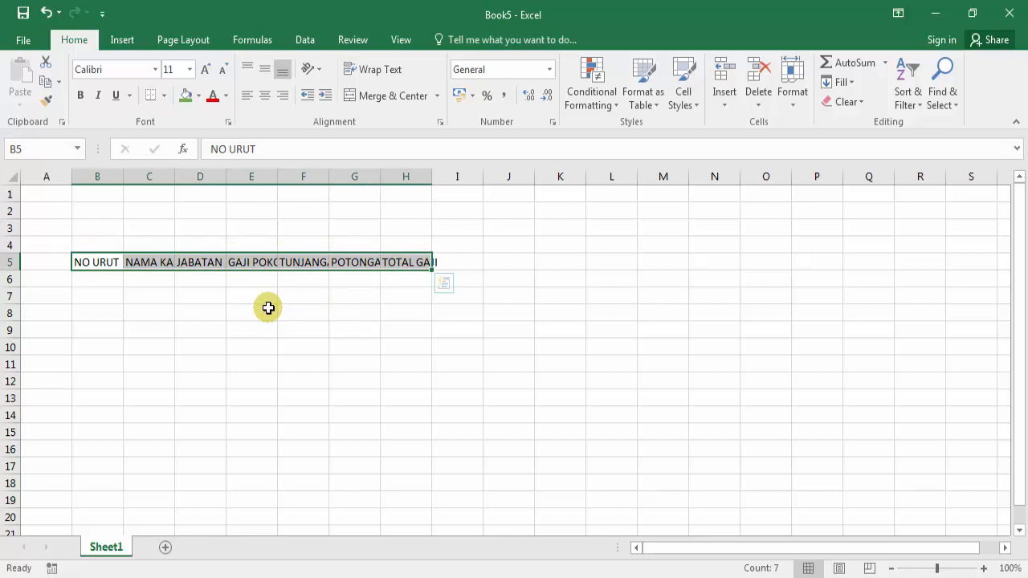
click(93, 279)
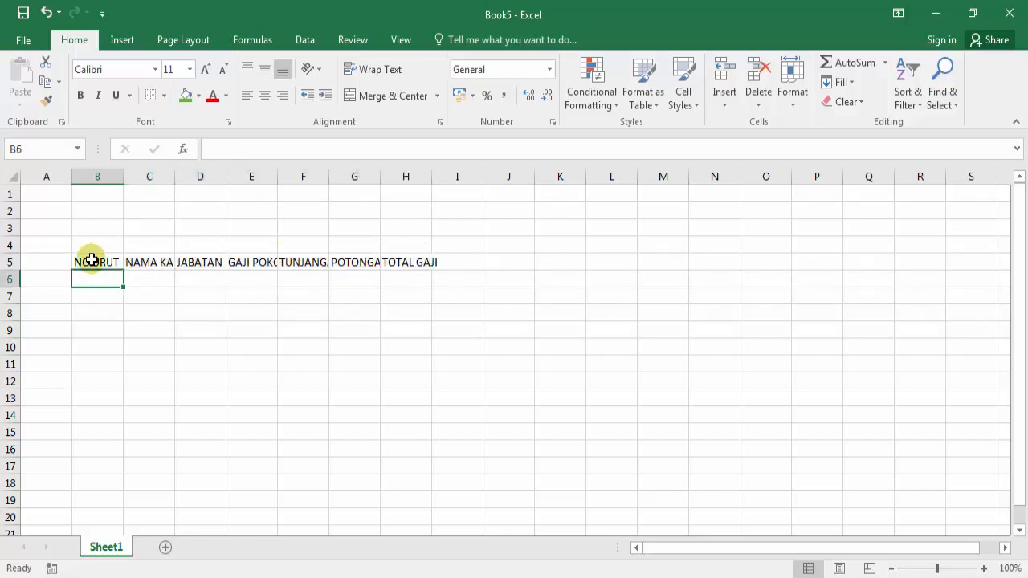
drag(92, 259, 199, 262)
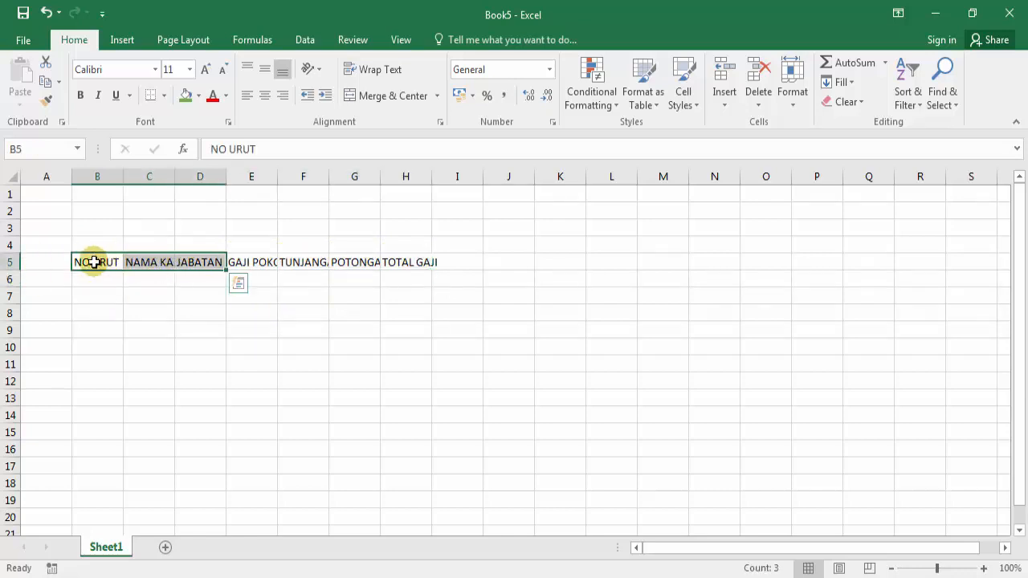
click(94, 261)
drag(94, 262, 390, 262)
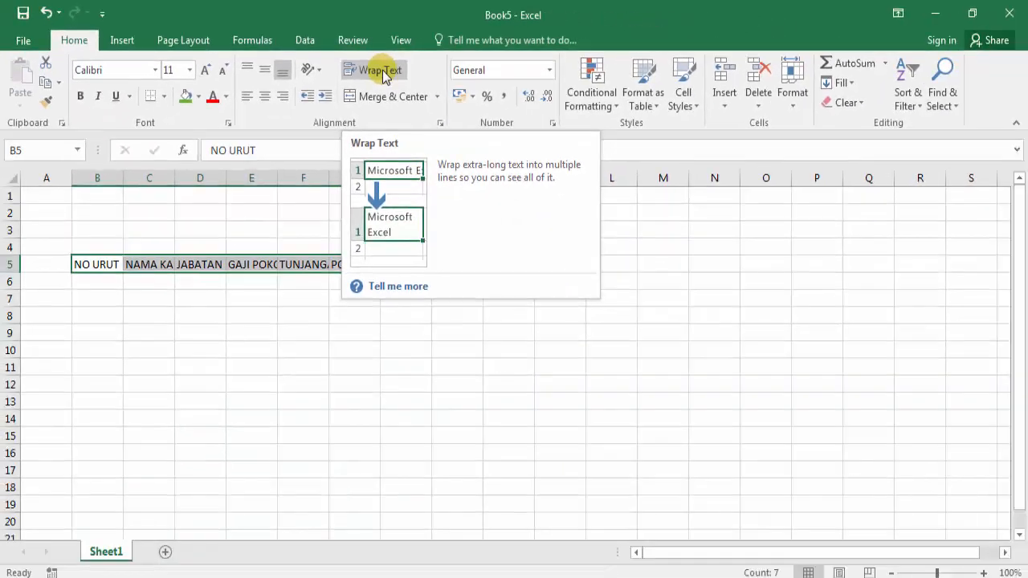
click(458, 105)
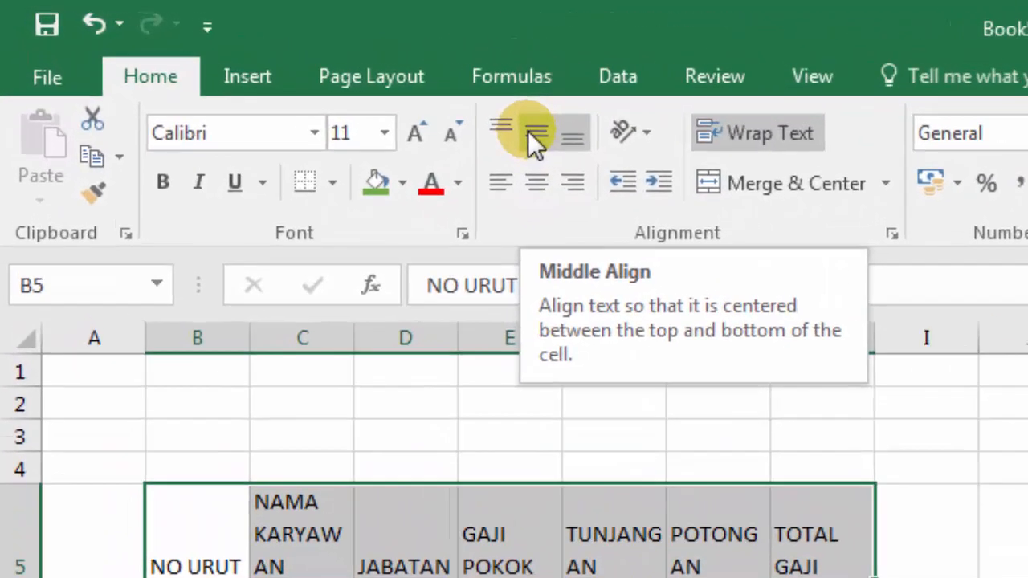
click(531, 137)
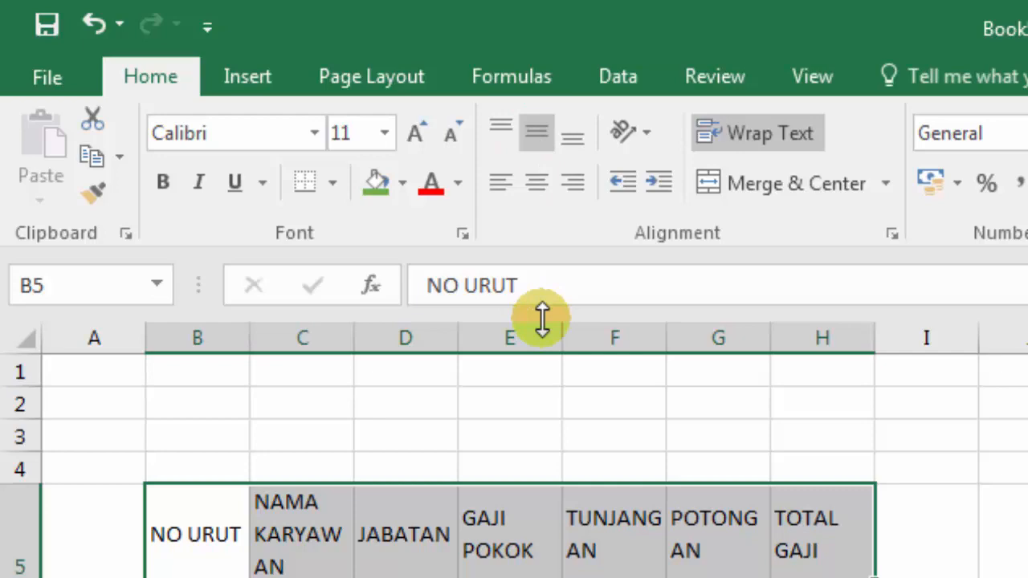
click(536, 187)
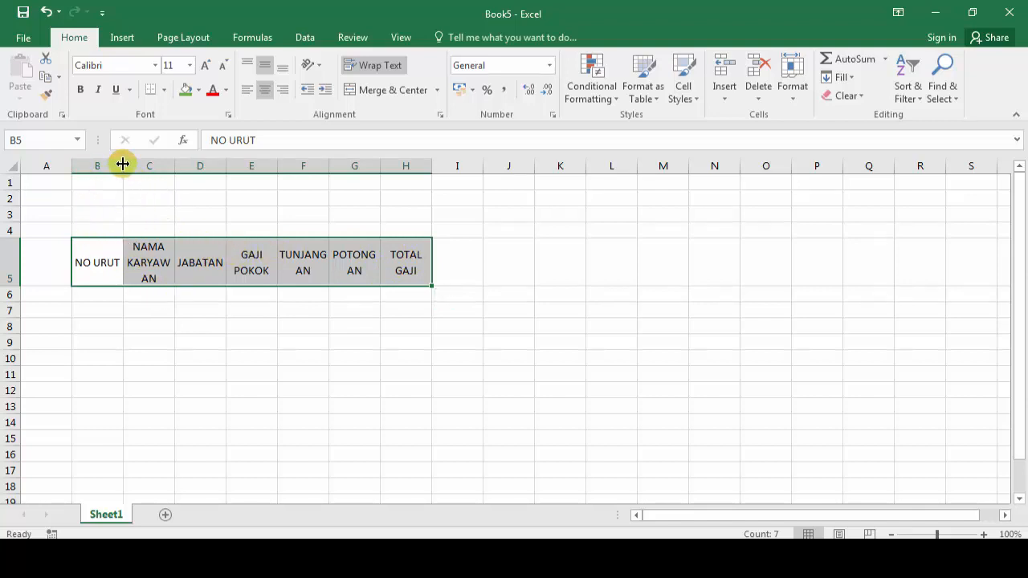
Step: Narrow columns B and E and widen C and G, matching the LATihan1 reference layout
drag(123, 166, 112, 175)
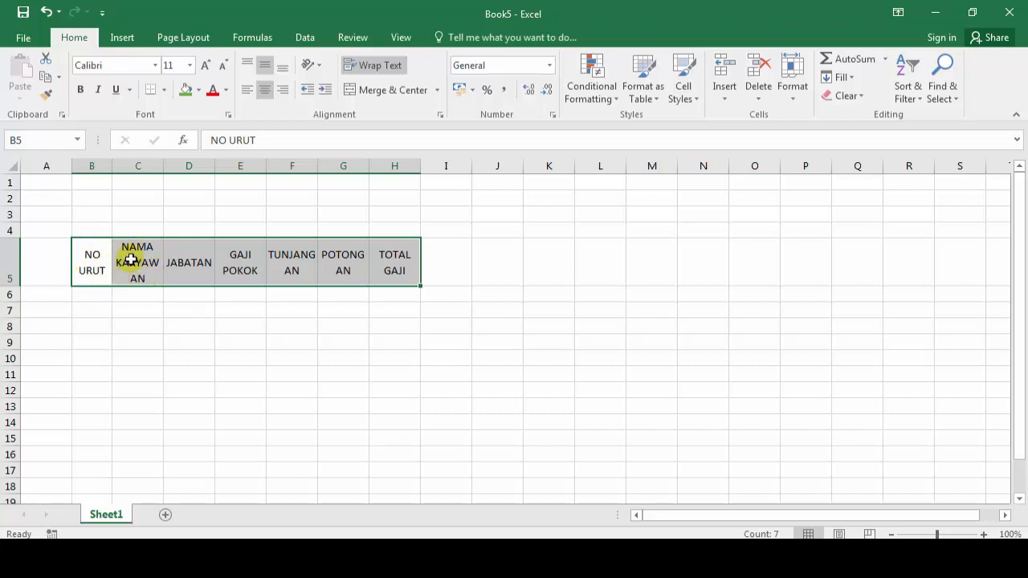
drag(163, 168, 387, 173)
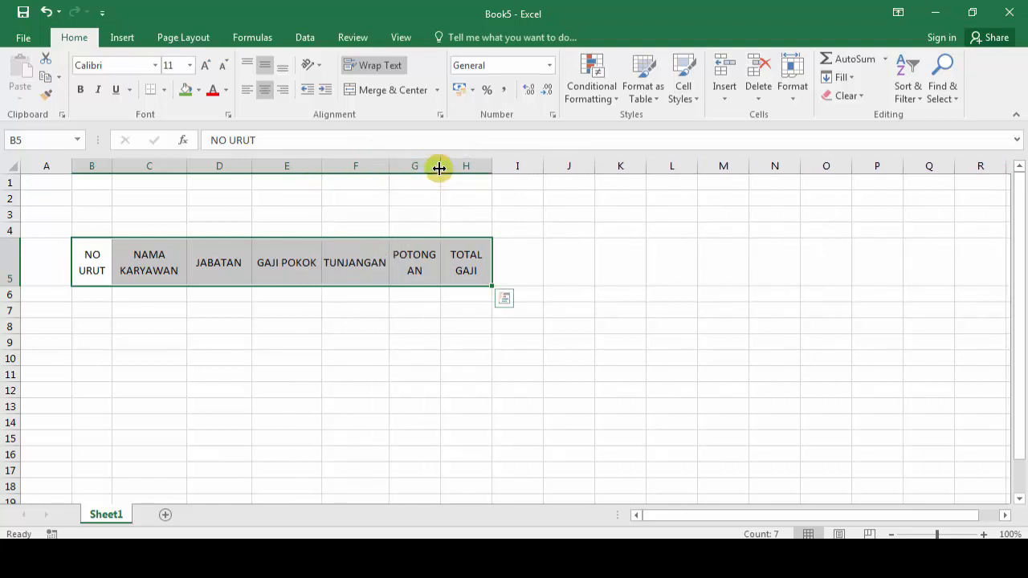
drag(439, 168, 530, 170)
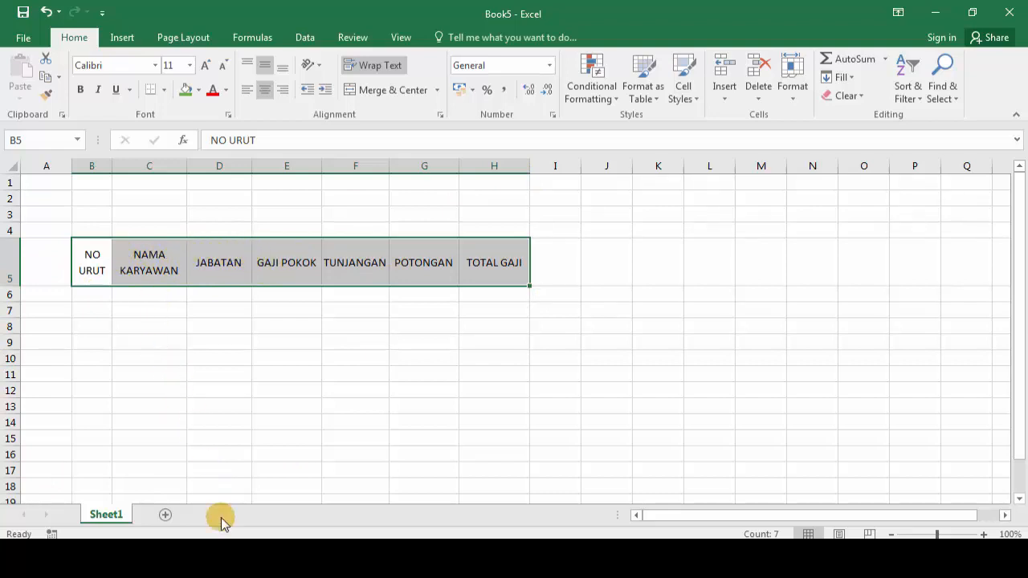
click(221, 558)
click(165, 506)
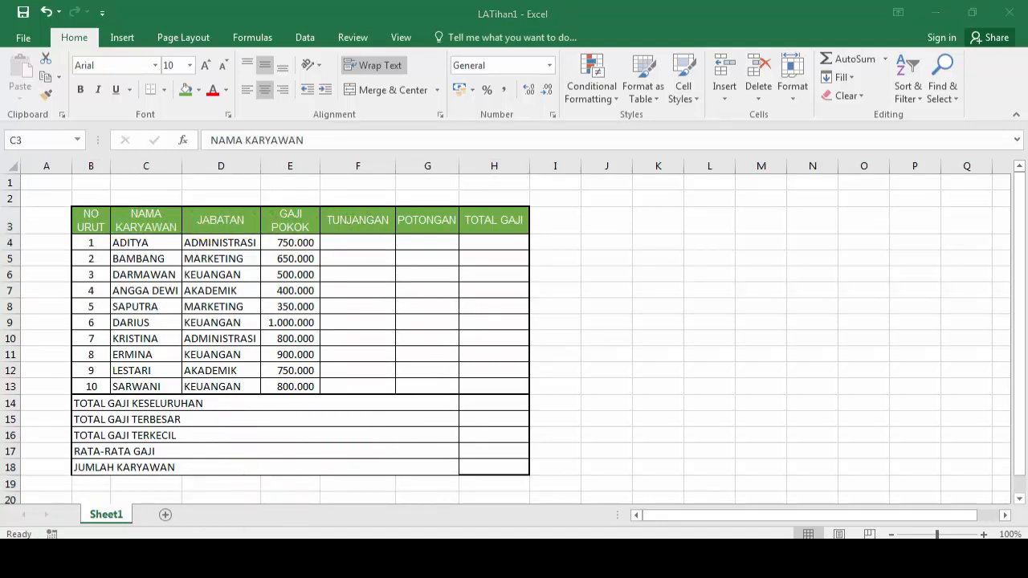
mouse_move(221, 557)
click(281, 478)
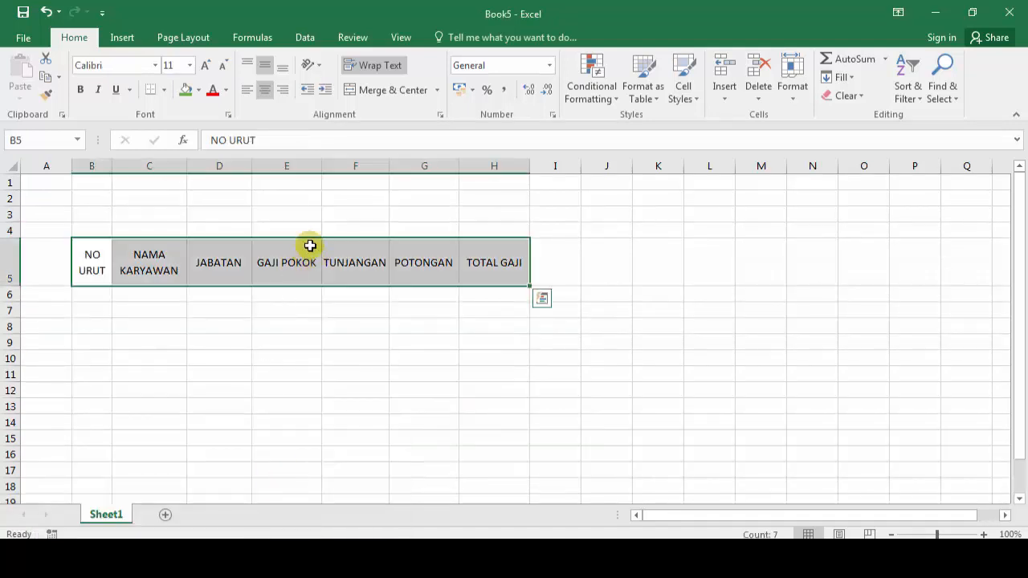
drag(324, 165, 310, 168)
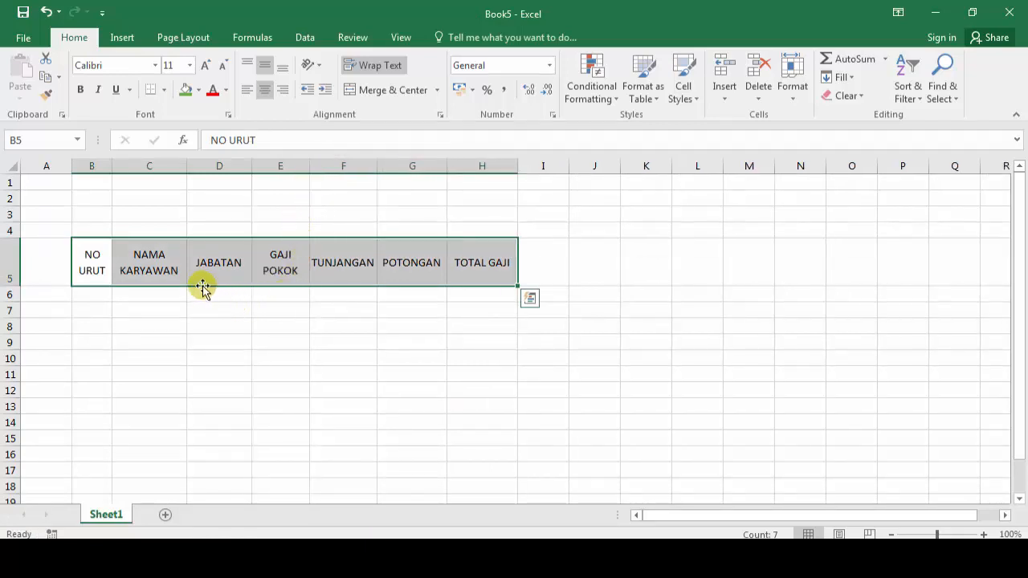
Step: Enter the numbers 1, 2 and 3 in B6:B8
click(97, 292)
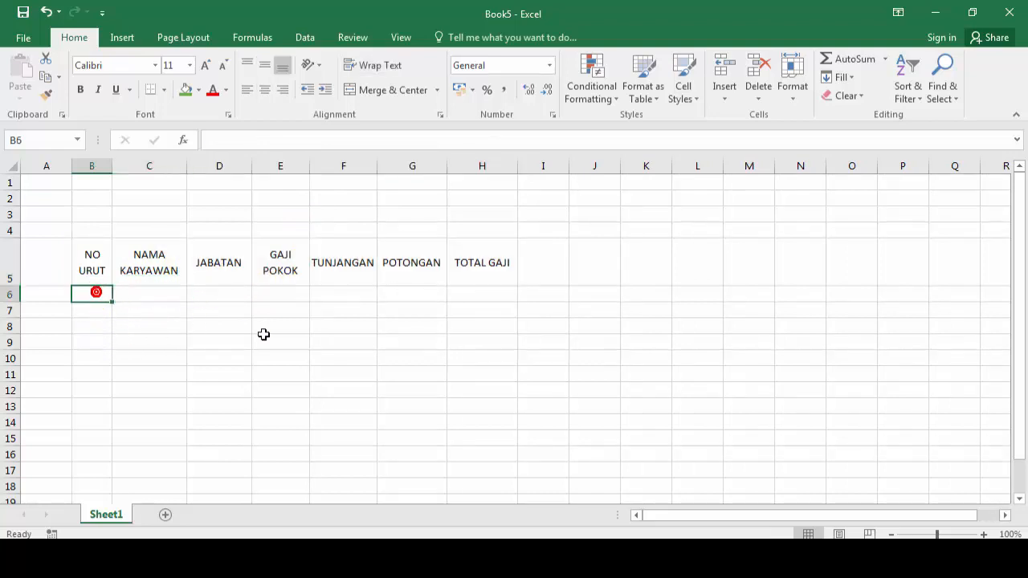
text(1)
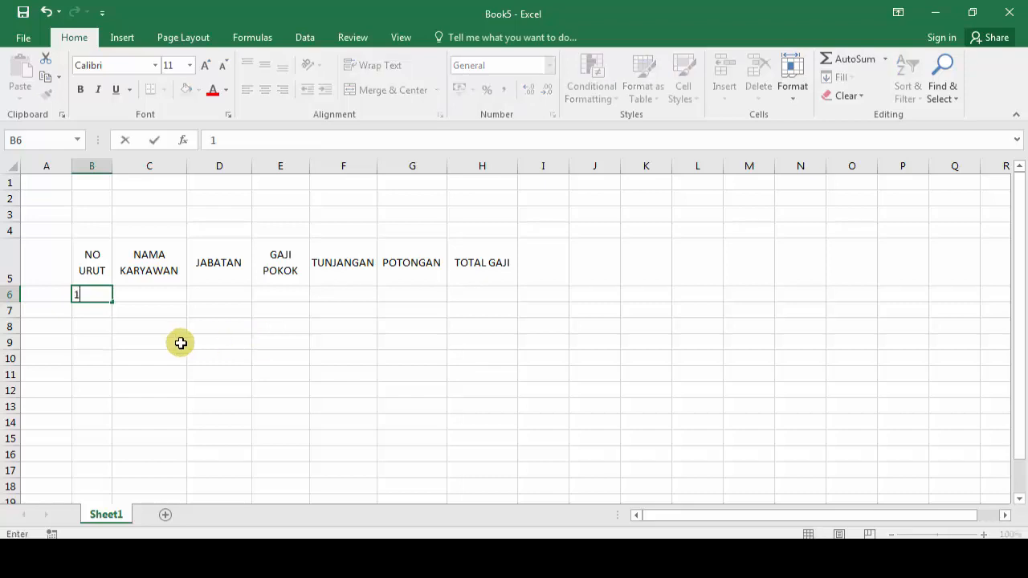
click(91, 312)
text(2)
key(Return)
text(3)
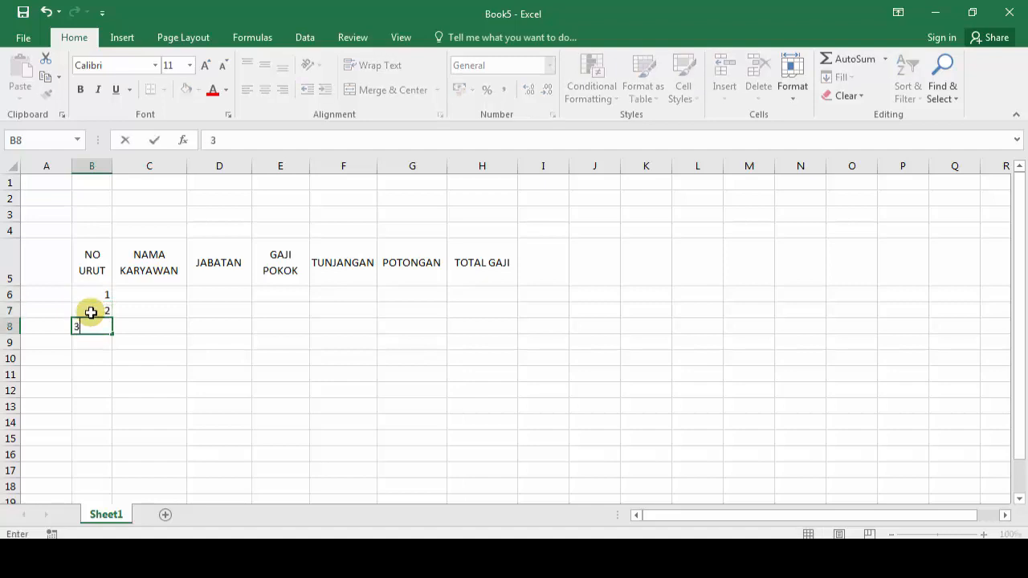
key(Return)
Step: Clear B6:B8 and start over with 1 in B6
key(Up)
key(Up)
key(Up)
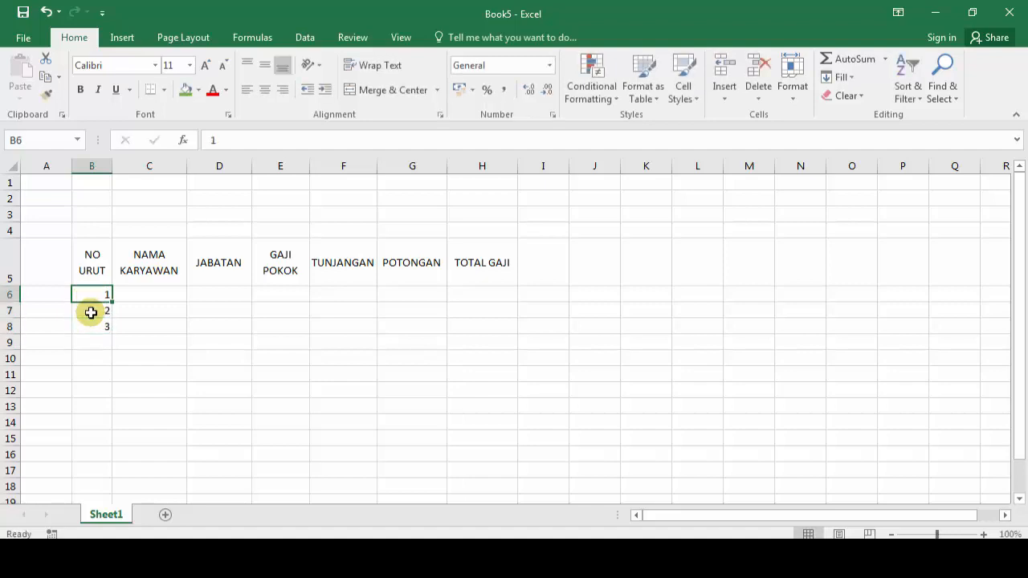
key(shift+Down)
key(shift+Down)
key(Delete)
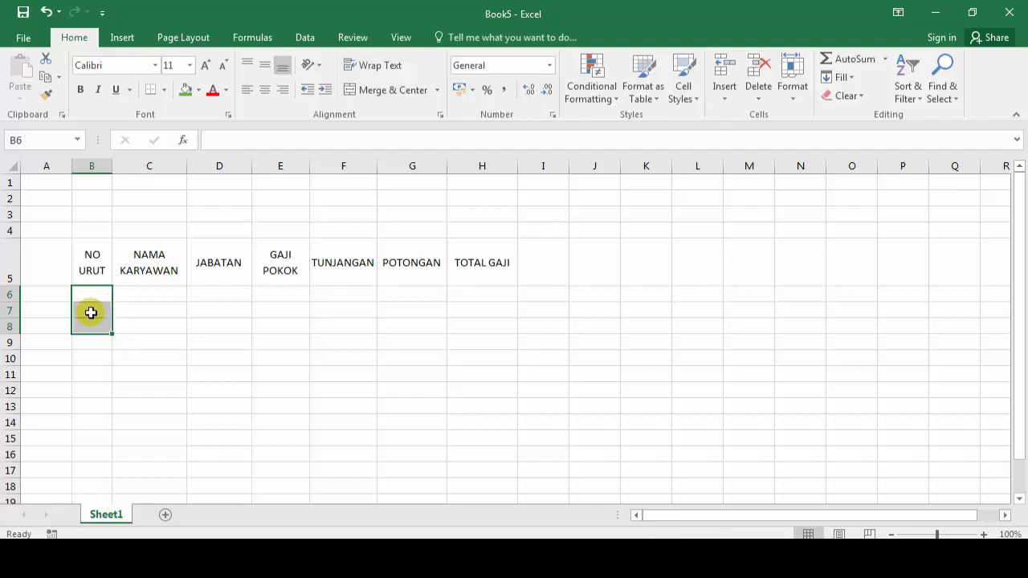
key(Up)
key(Down)
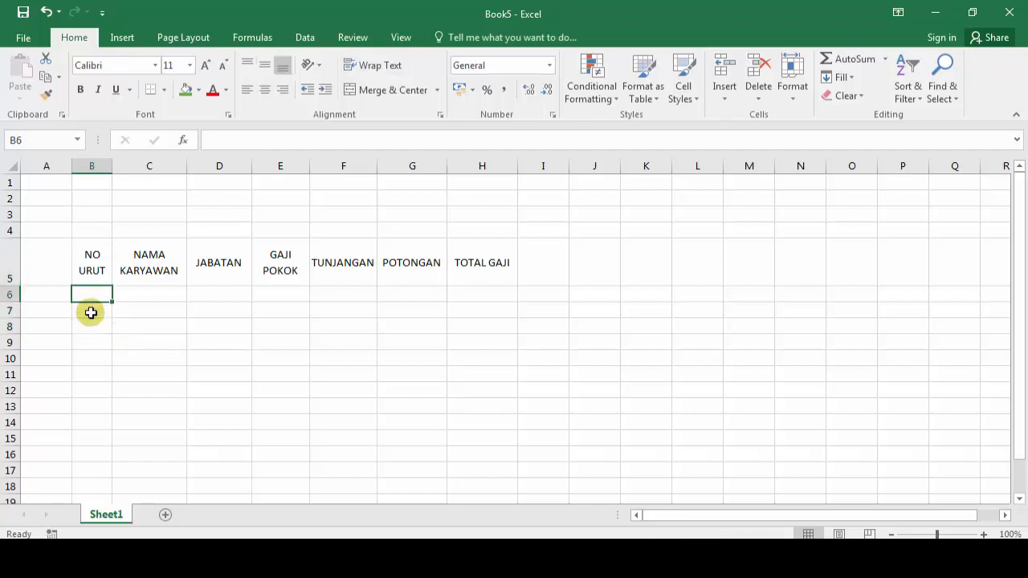
text(1)
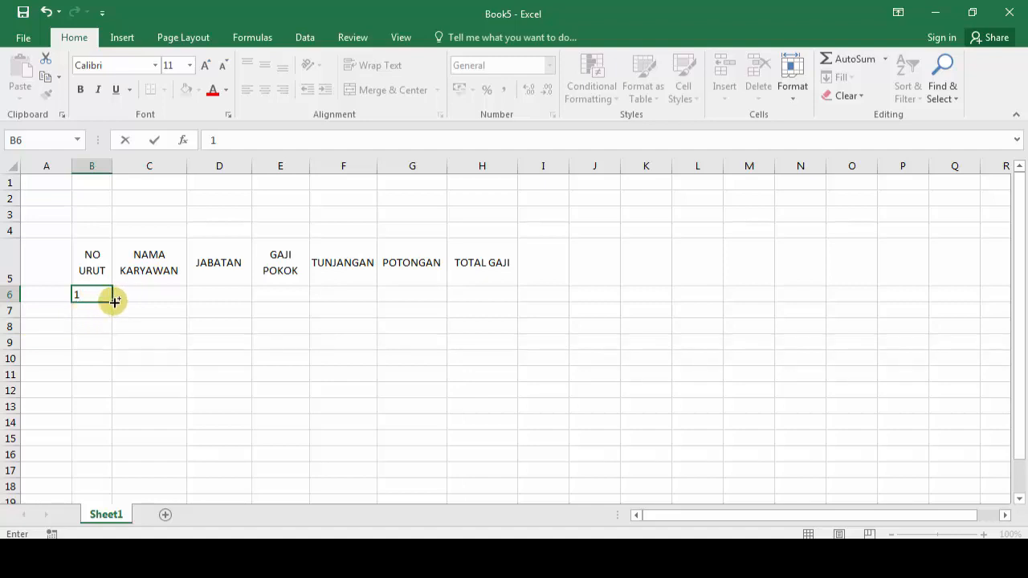
Step: Fill B6:B15 with the series 1 to 10 from B6's fill handle
drag(113, 298, 114, 449)
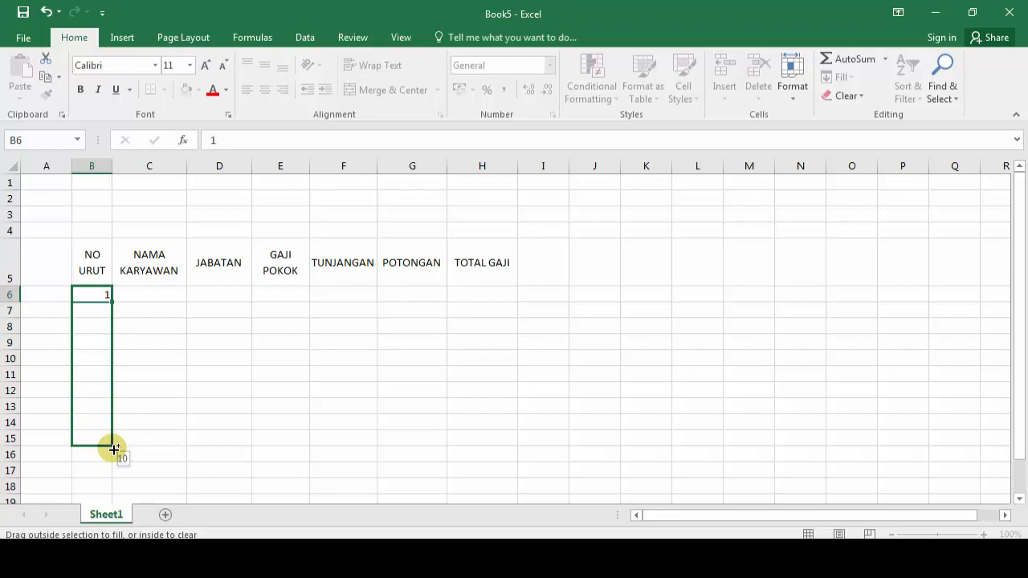
drag(114, 450, 113, 449)
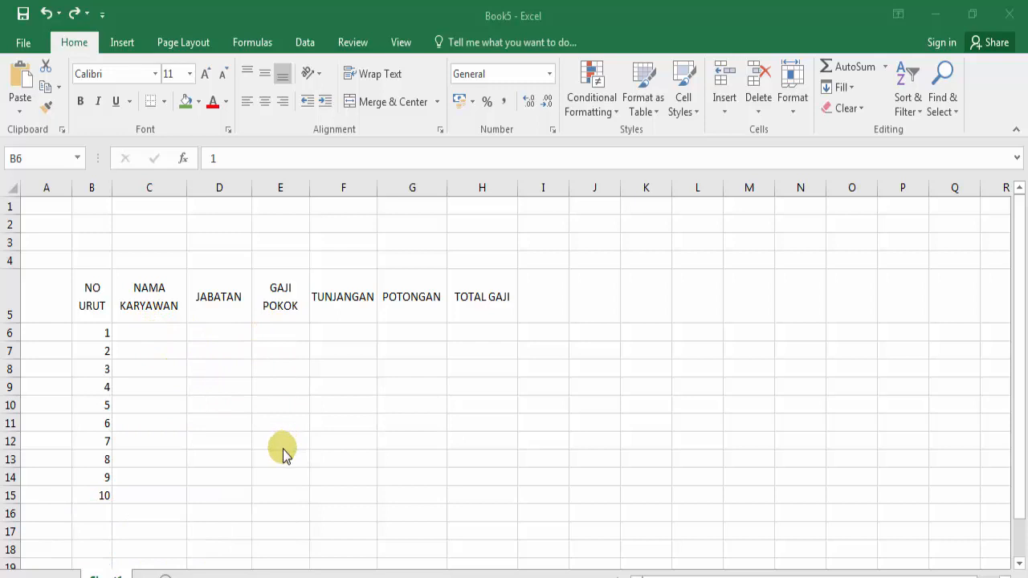
Step: Copy the names, positions and base salaries in C4:E13 of LATihan1
click(140, 331)
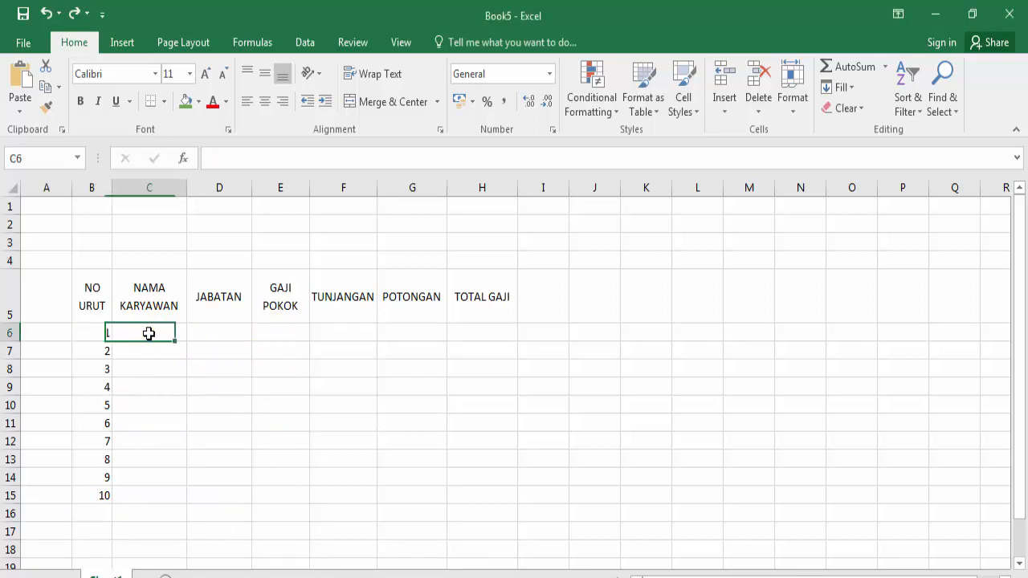
click(158, 353)
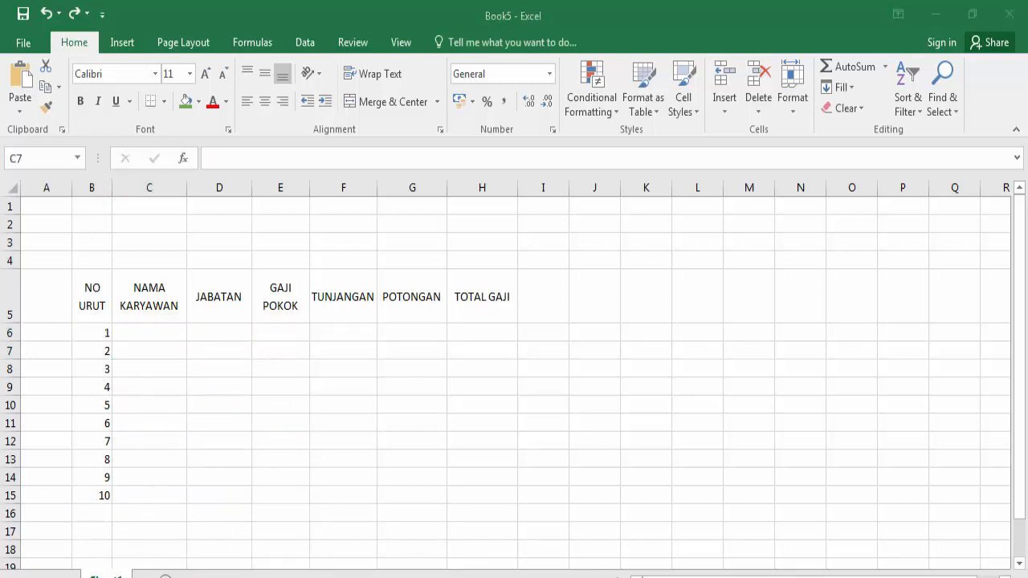
click(178, 567)
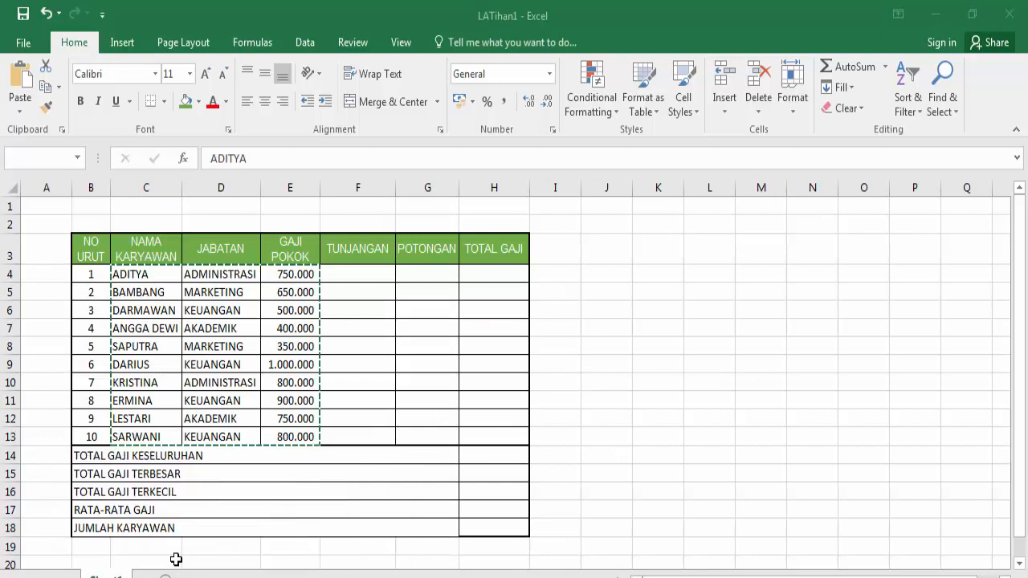
click(128, 274)
drag(128, 273, 287, 427)
right_click(220, 367)
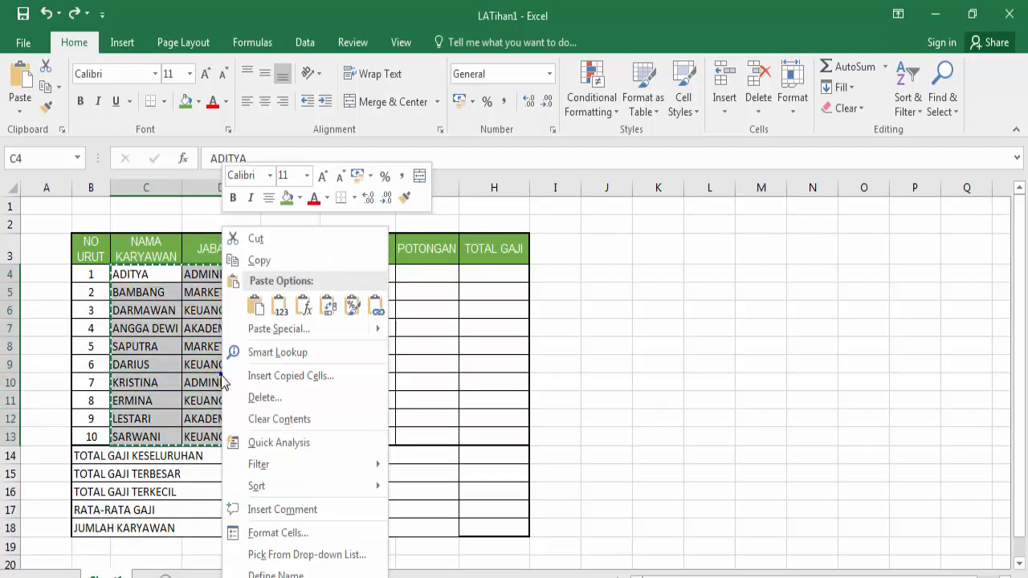
click(256, 261)
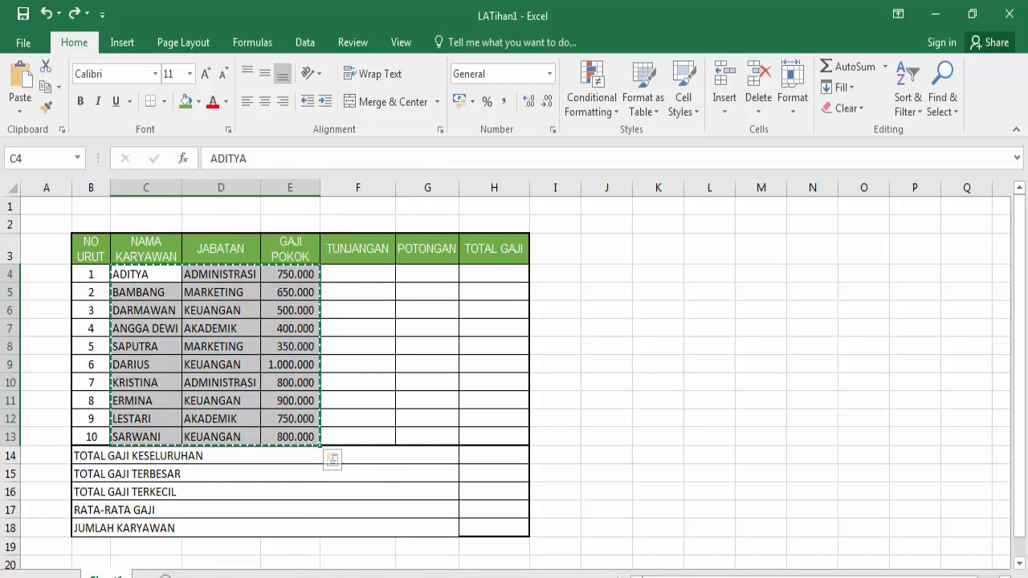
Step: Paste the copied employee data into Book5 starting at C6
mouse_move(229, 550)
click(276, 542)
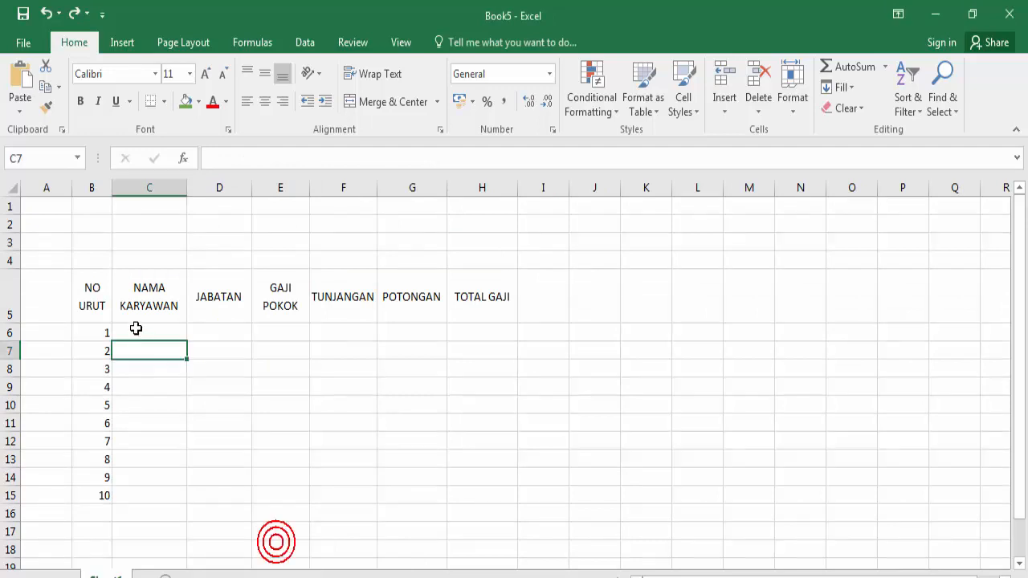
click(136, 329)
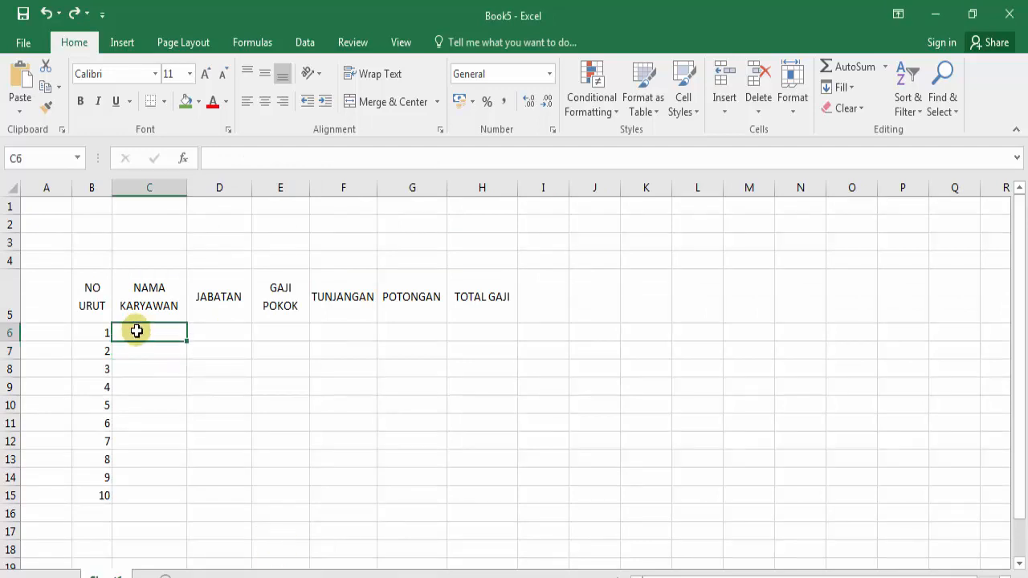
key(ctrl+v)
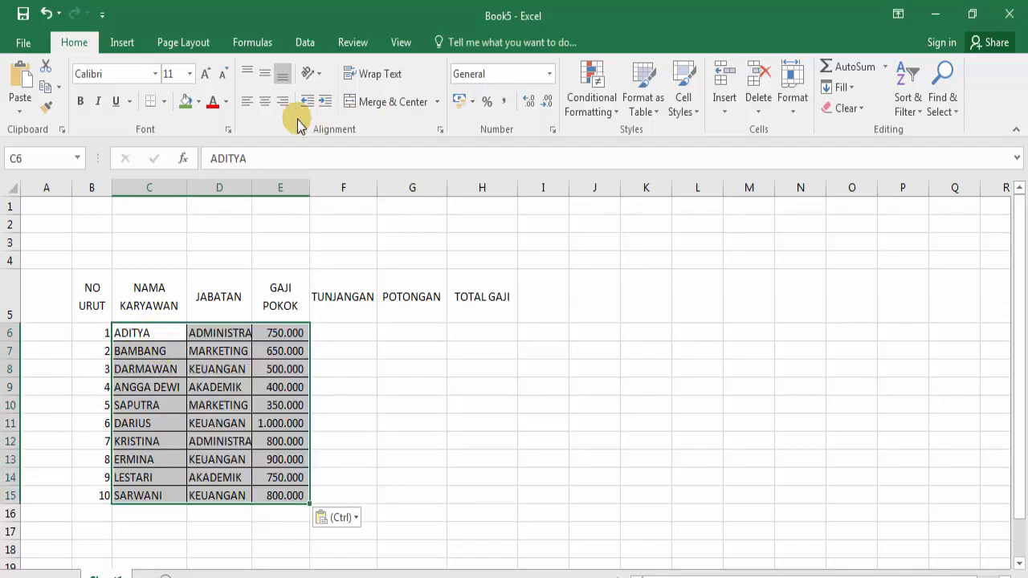
Step: Apply No Border to the pasted C6:E15 data, then select the numbers in B6:B15
click(164, 101)
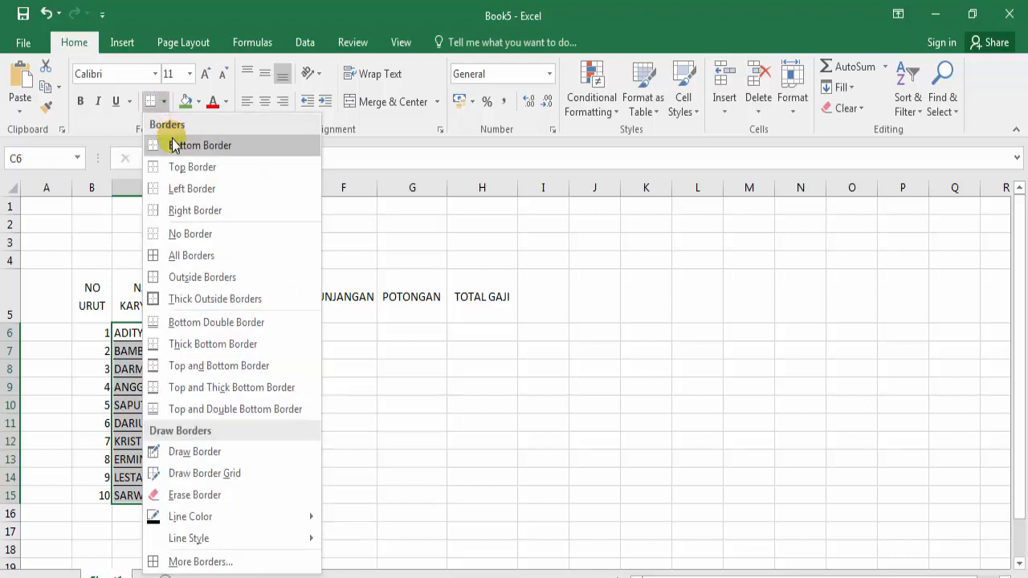
click(181, 232)
click(181, 388)
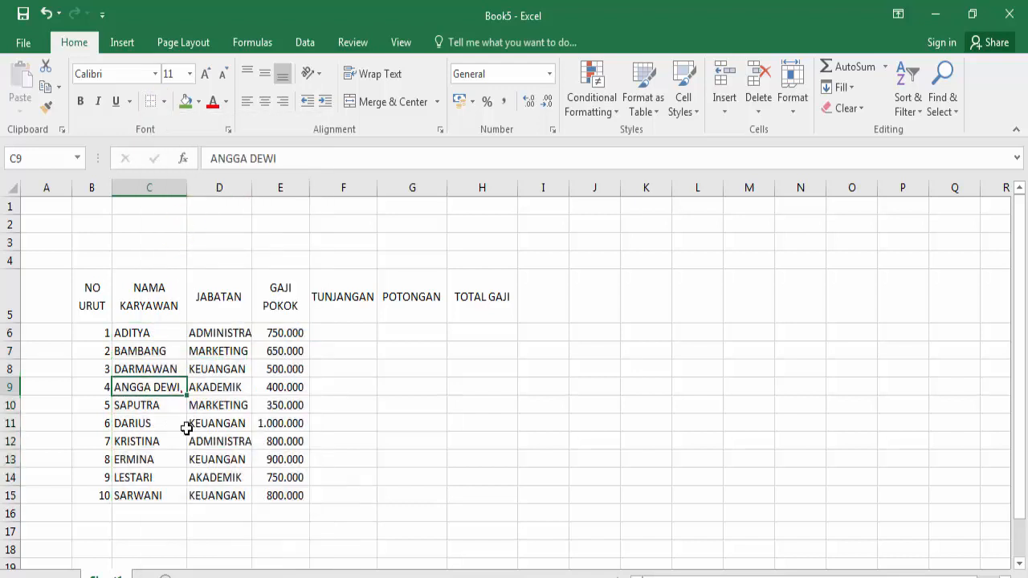
click(141, 334)
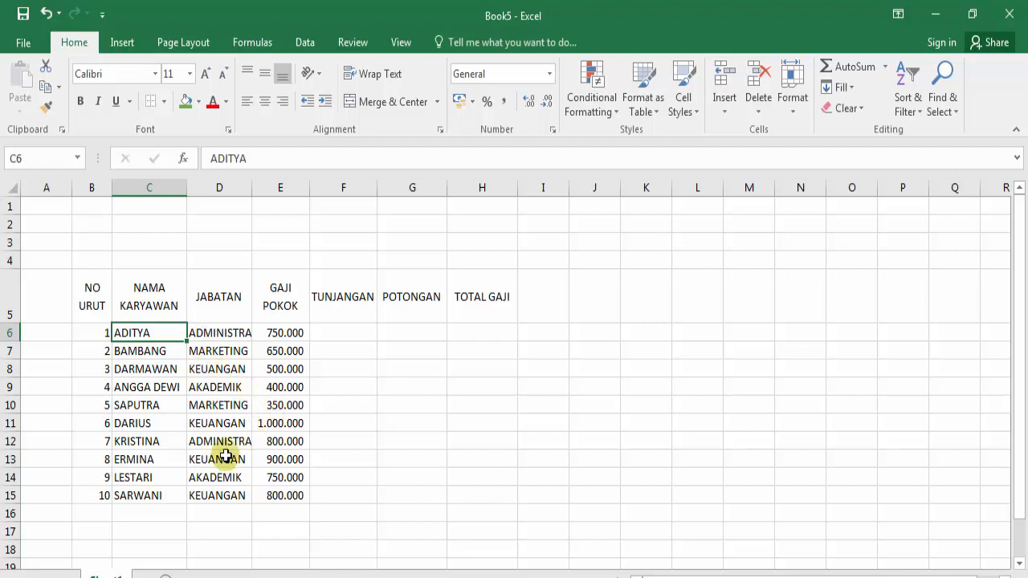
drag(90, 332, 90, 489)
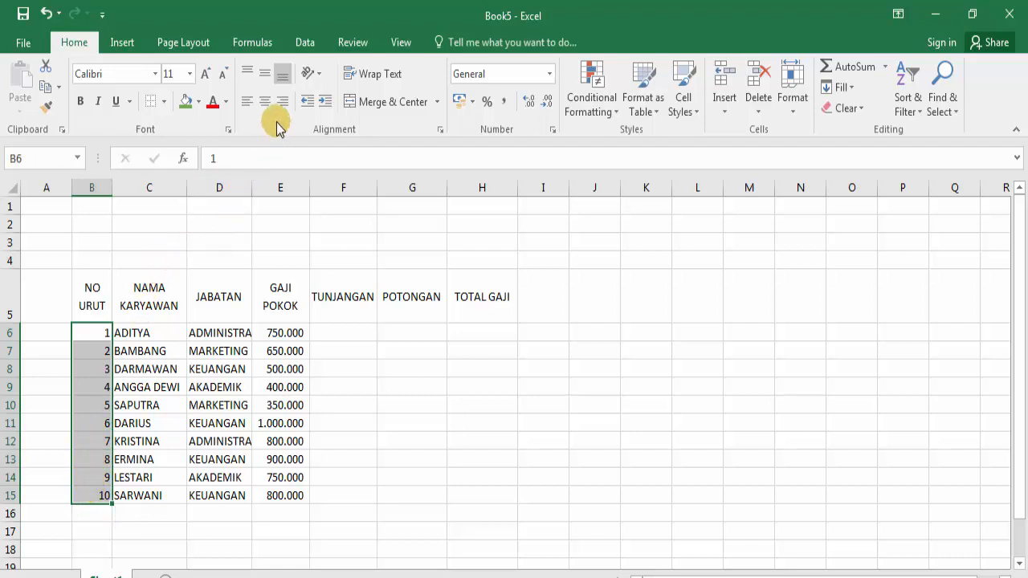
Step: Centre the numbers 1–10 in B6:B15, then move to B16 below the table
click(98, 354)
drag(97, 329, 92, 492)
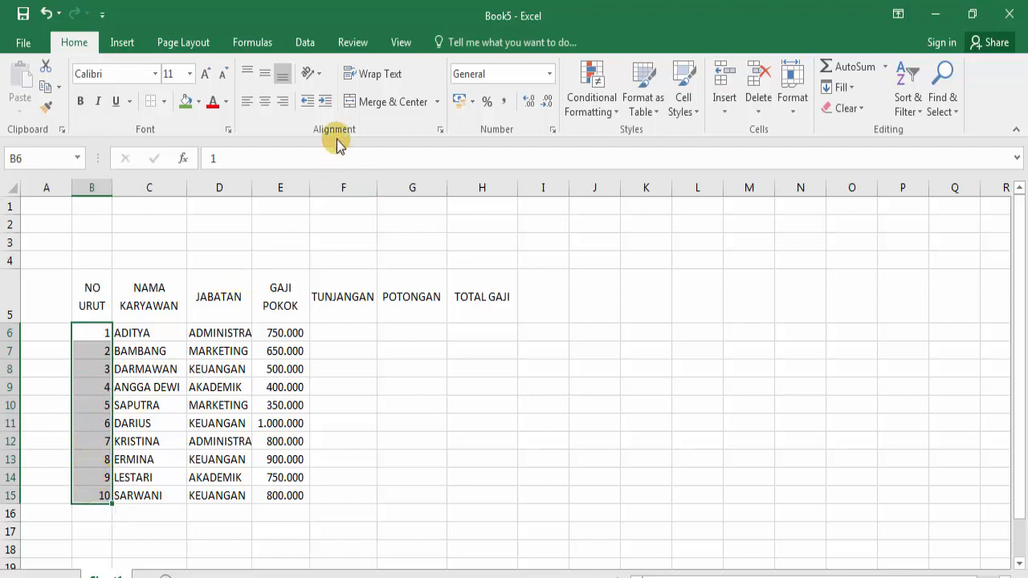
click(265, 110)
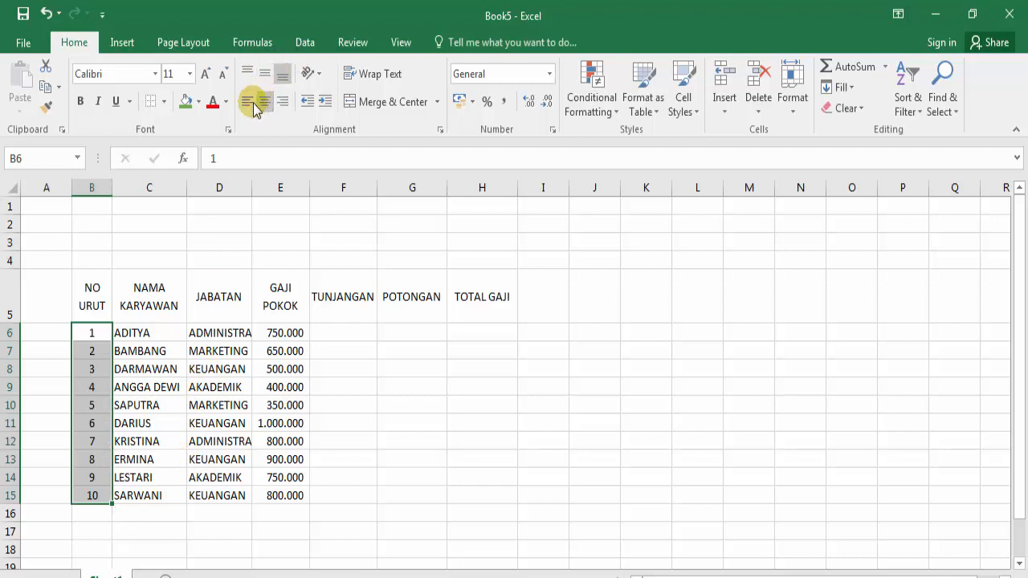
click(103, 488)
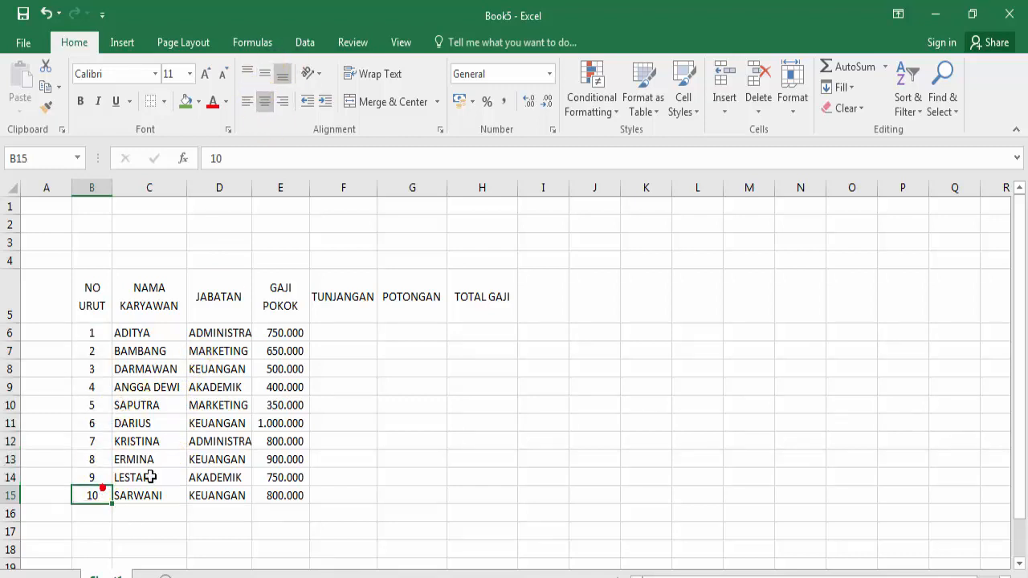
scroll(154, 492, down, 1)
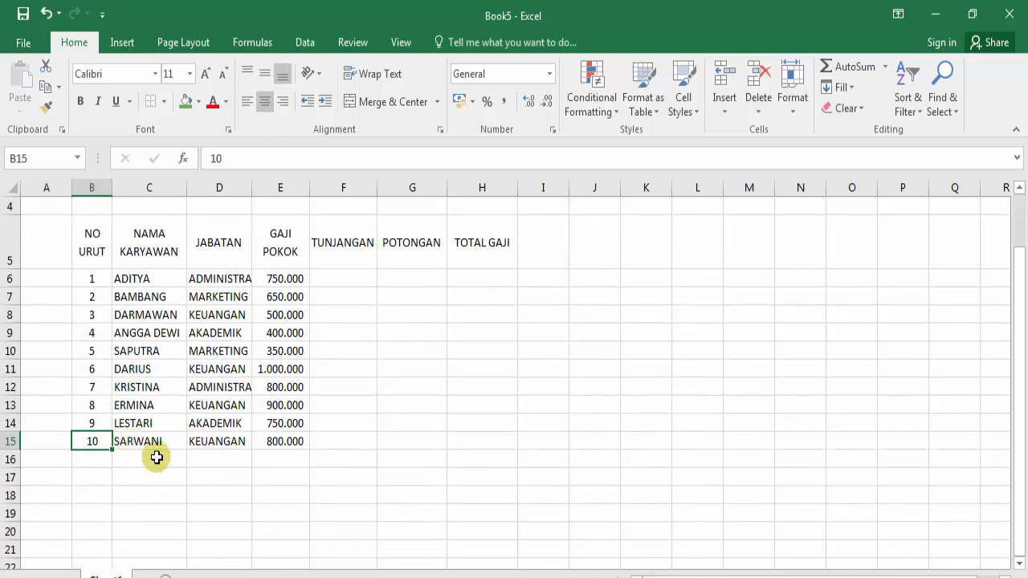
click(95, 459)
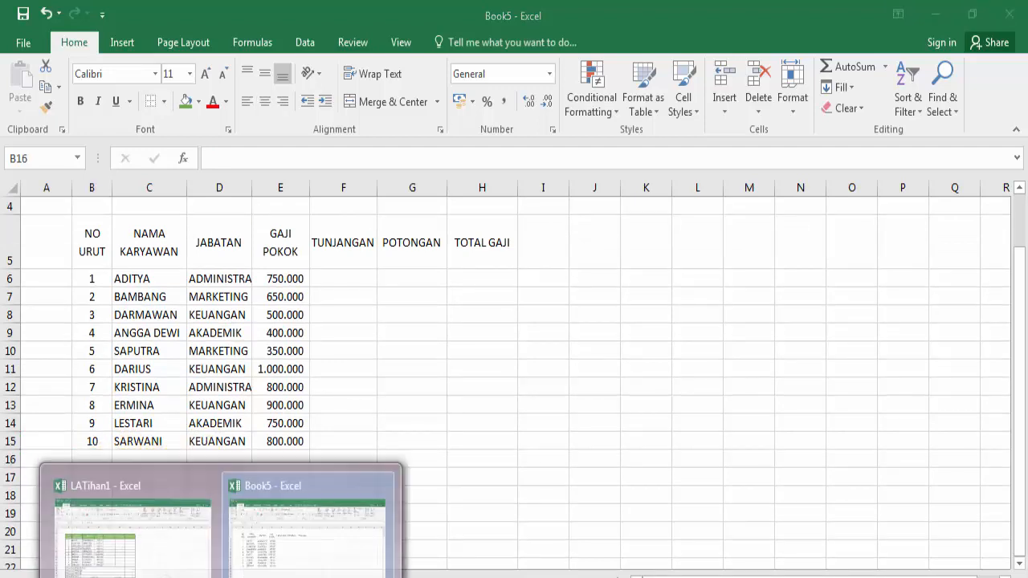
Step: Check the summary labels in the LATihan1 reference workbook before continuing in Book5
click(168, 505)
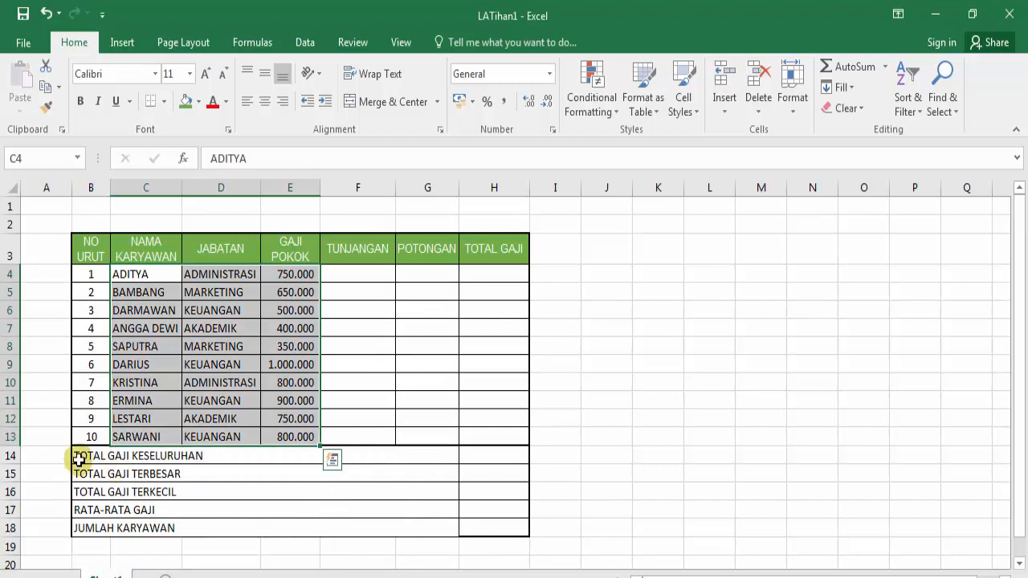
click(82, 457)
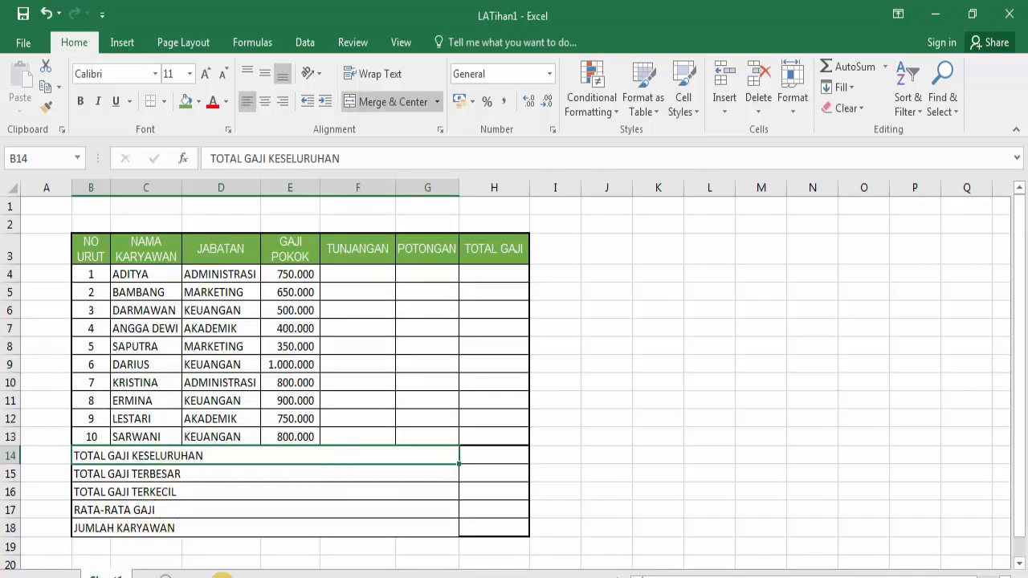
mouse_move(218, 576)
click(257, 562)
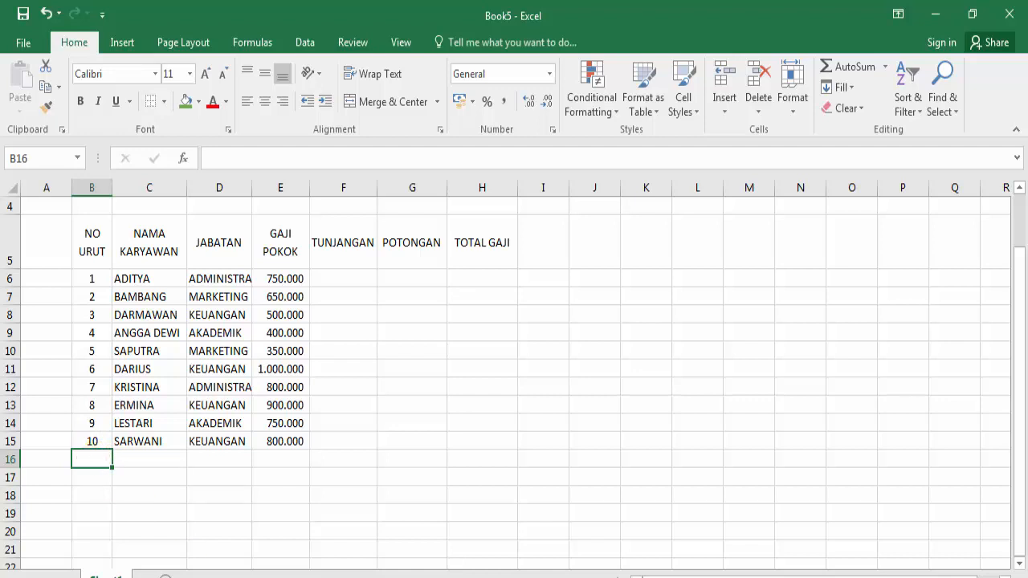
mouse_move(218, 576)
click(169, 559)
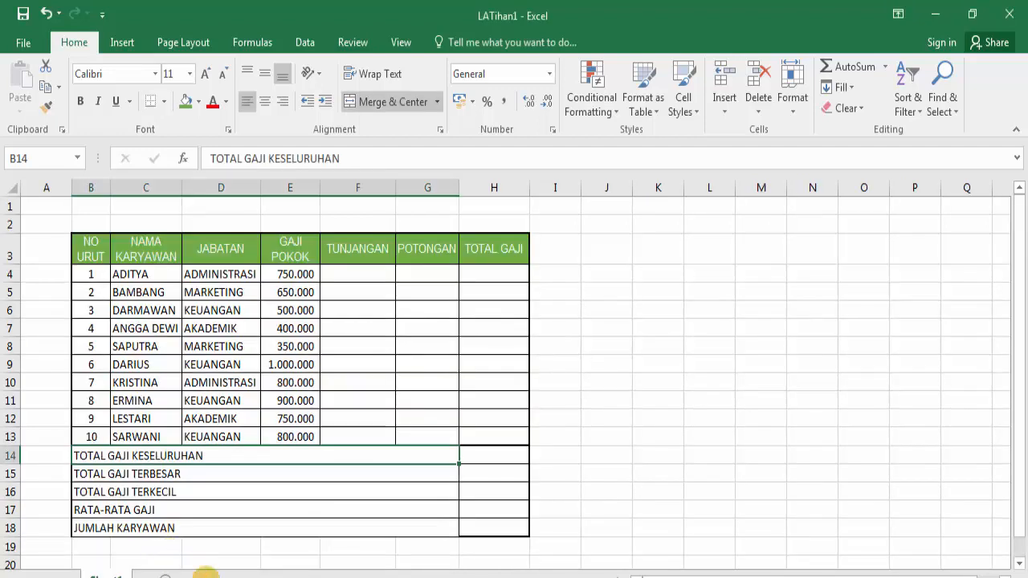
mouse_move(218, 576)
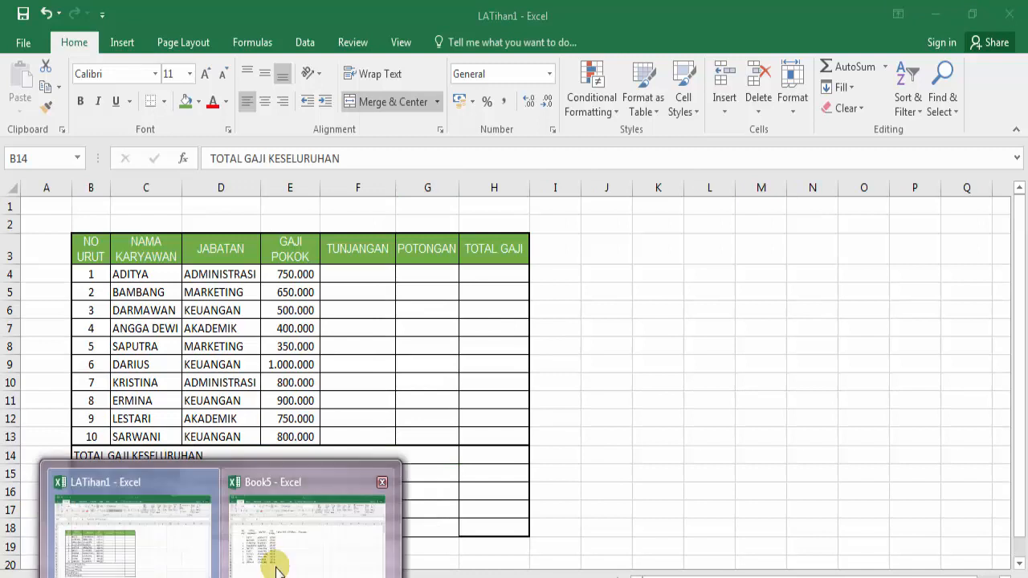
click(270, 557)
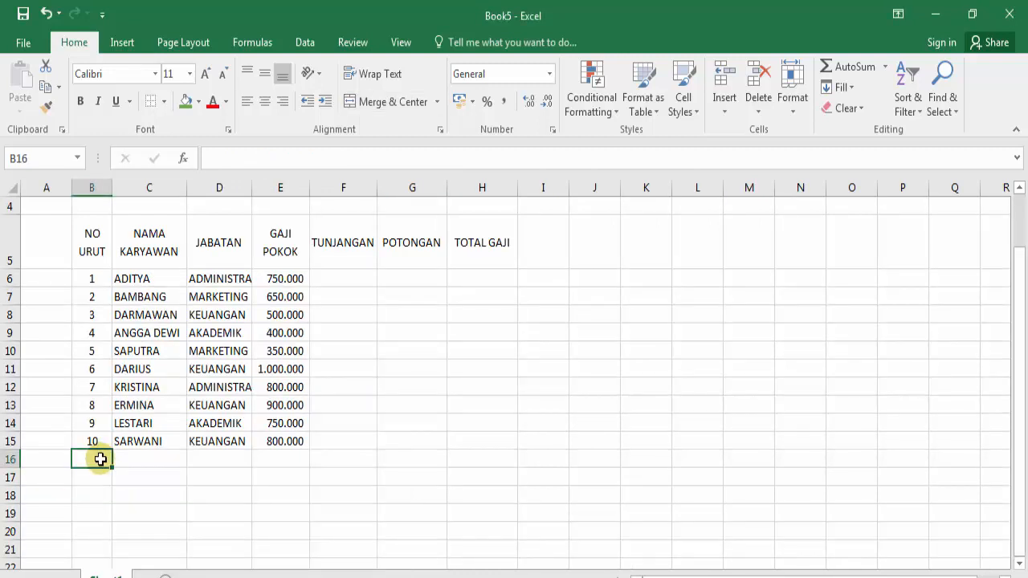
Step: Enter TOTAL GAJI KESELURUHAN, TOTAL GAJI TERBESAR and TOTAL GAJI TERKECIL in B16:B18
text(TOTAL GAJI KESELURUHAN)
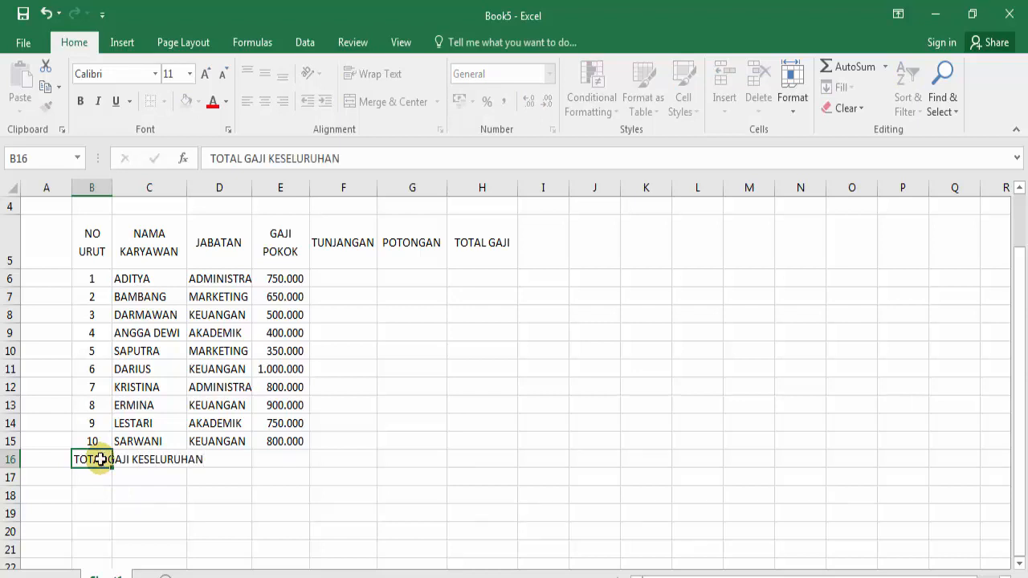
key(Return)
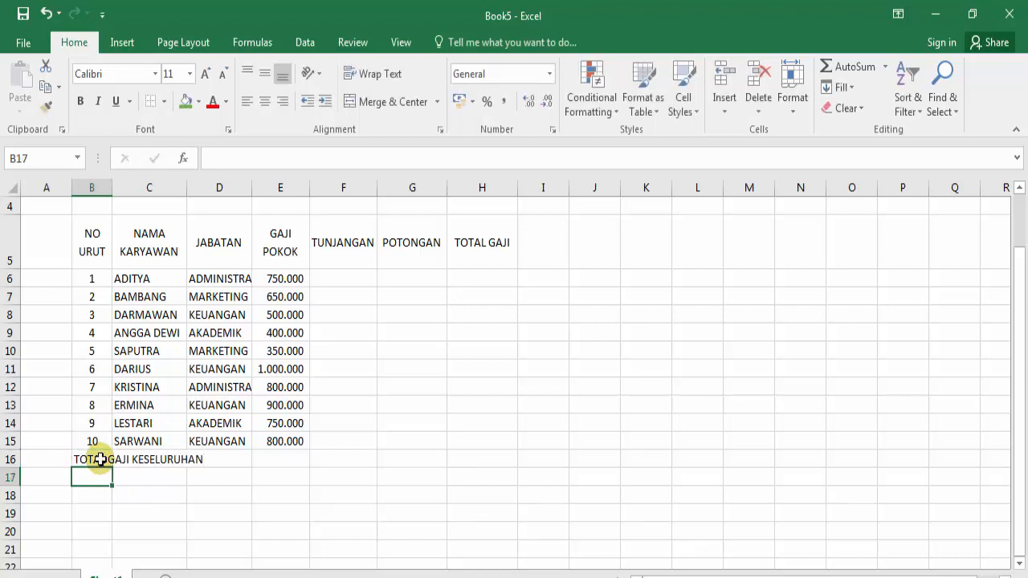
text(T)
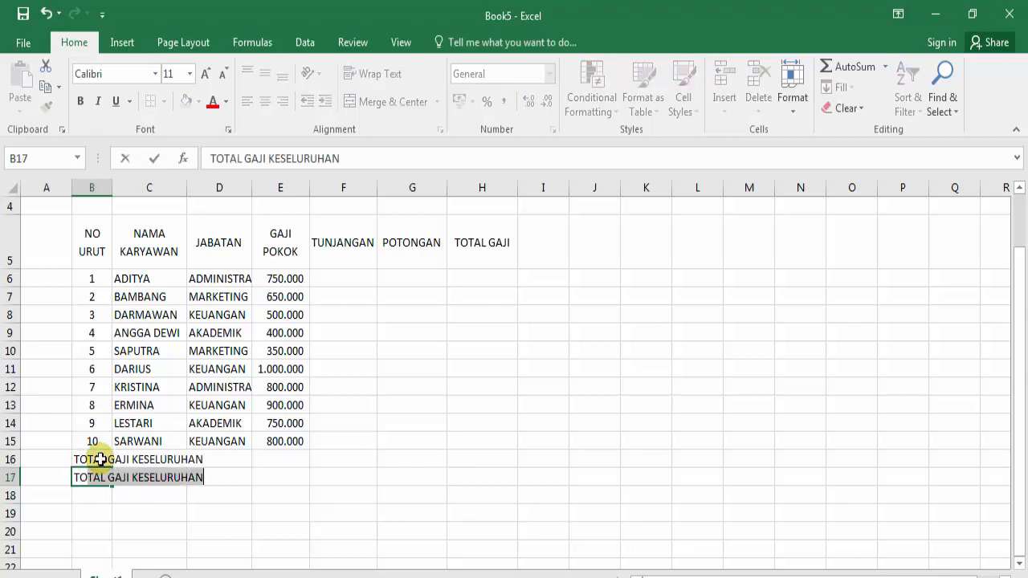
text(OTAL GAJI TERBESAR)
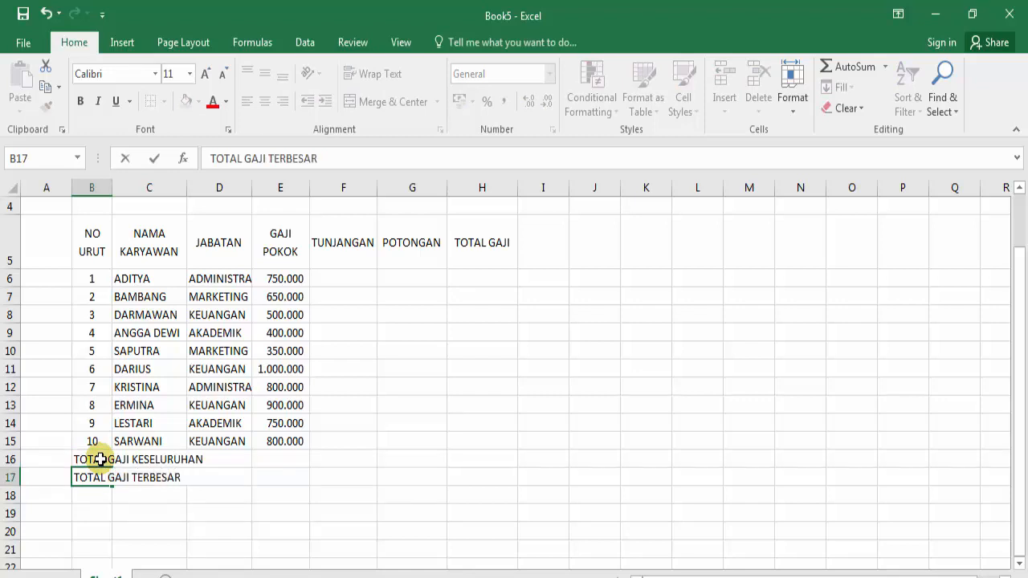
key(Return)
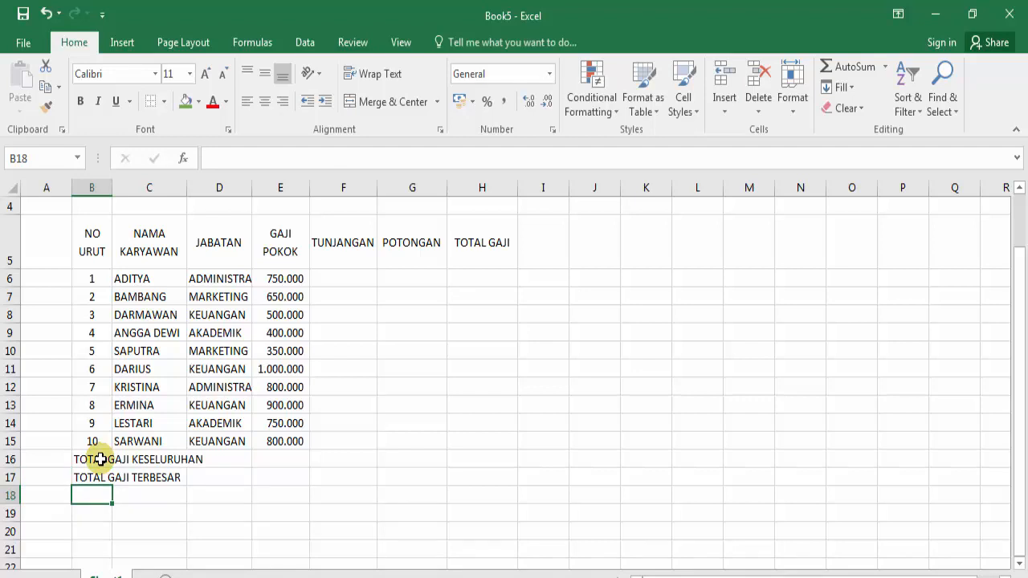
text(TOT)
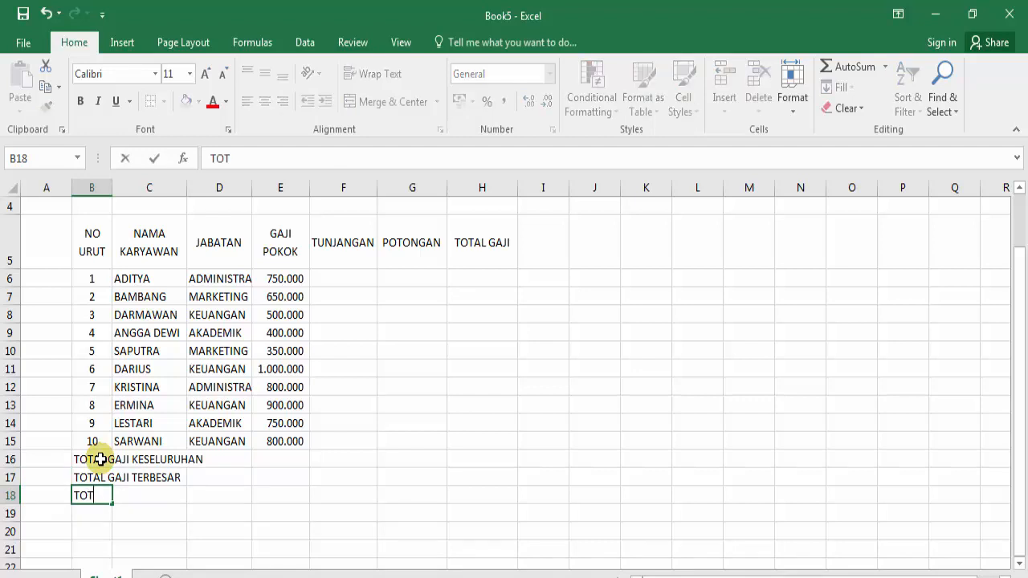
text(AL GAJI TERKECIL)
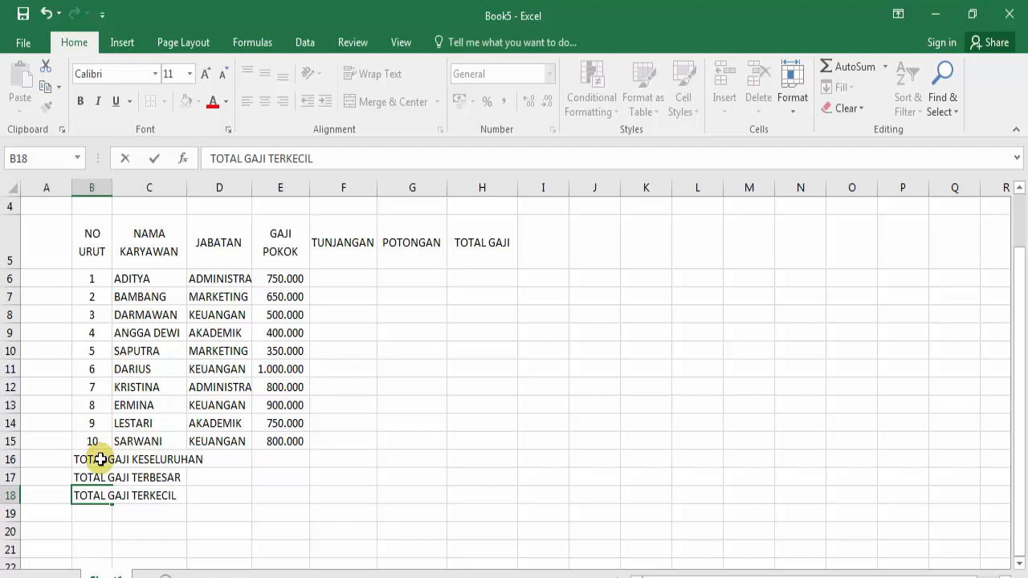
key(Return)
Step: Enter RATA - RATA and JUMLAH KARYAWAN in B19:B20
text(RATA - RATA)
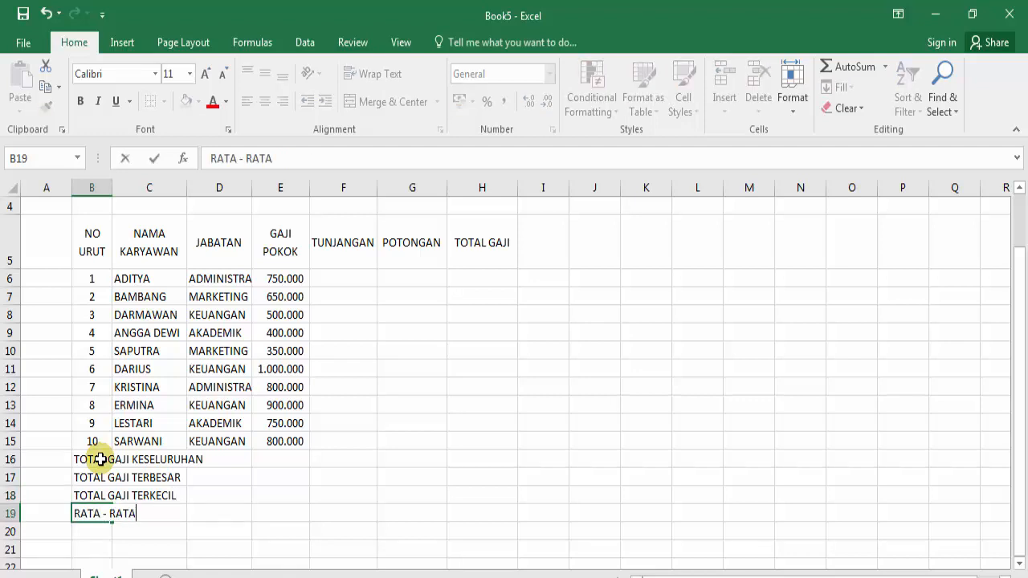
key(Return)
text(JUMLAH KARYAWAN)
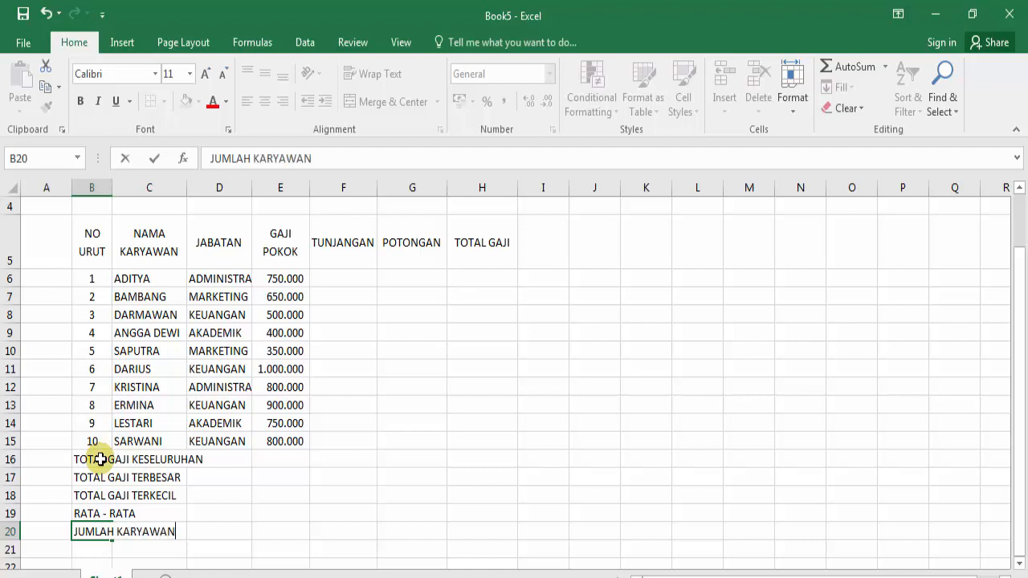
key(Right)
key(Up)
key(Up)
key(Up)
key(Up)
key(Up)
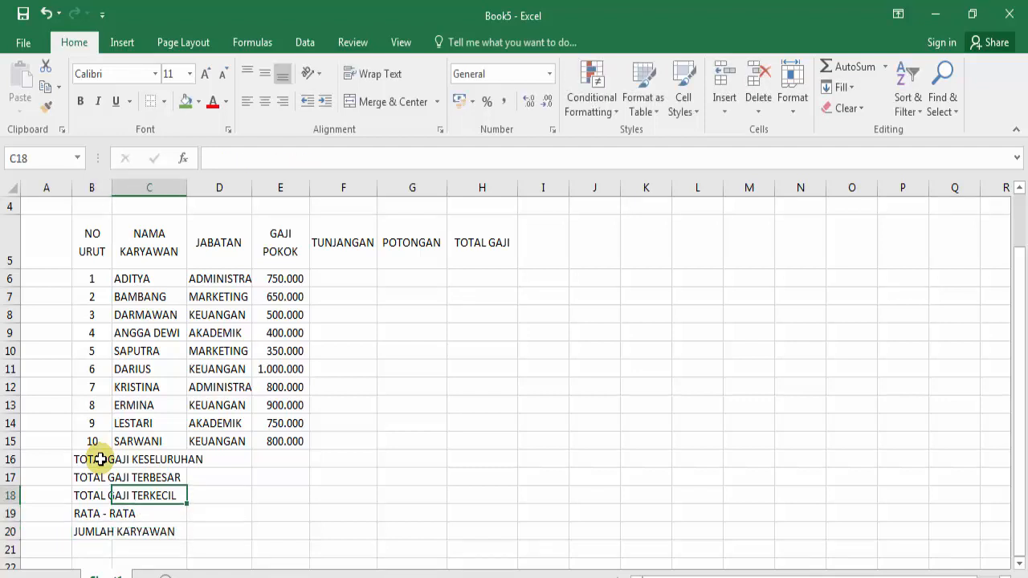
key(Down)
key(Down)
key(Up)
key(Up)
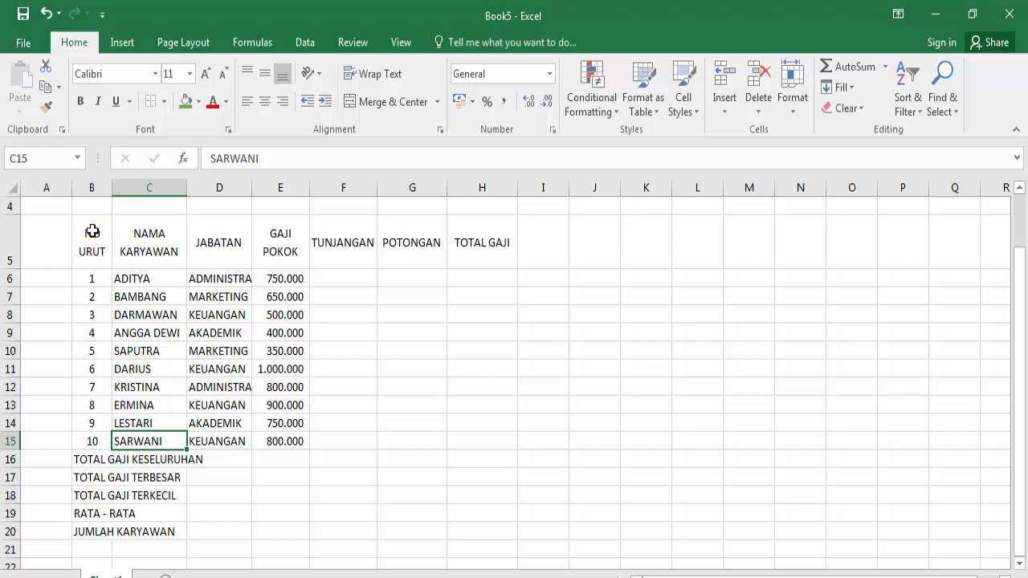
Step: Apply All Borders to the table range B5:H20, from the header row through JUMLAH KARYAWAN
drag(92, 231, 484, 525)
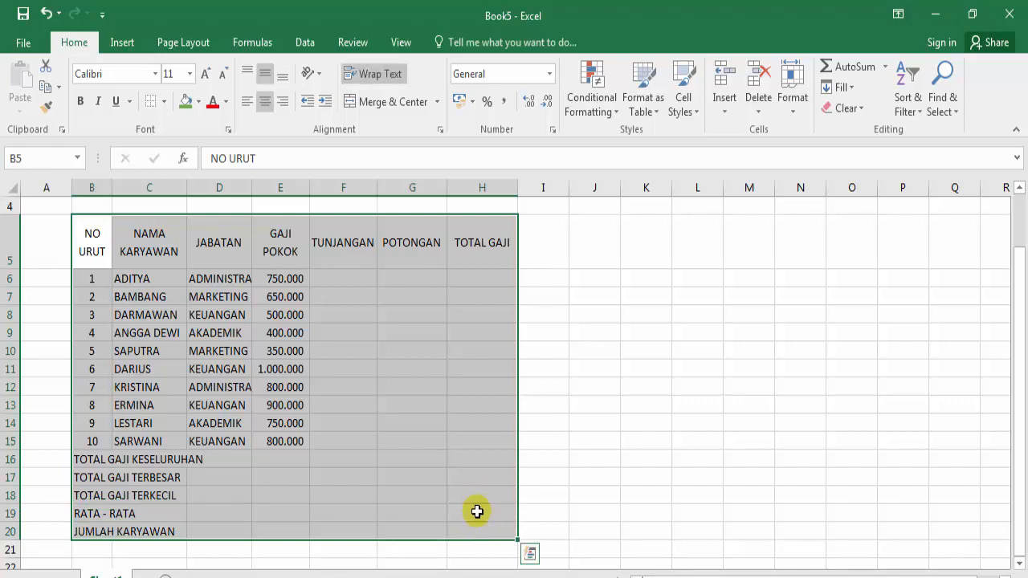
click(98, 252)
drag(129, 305, 504, 524)
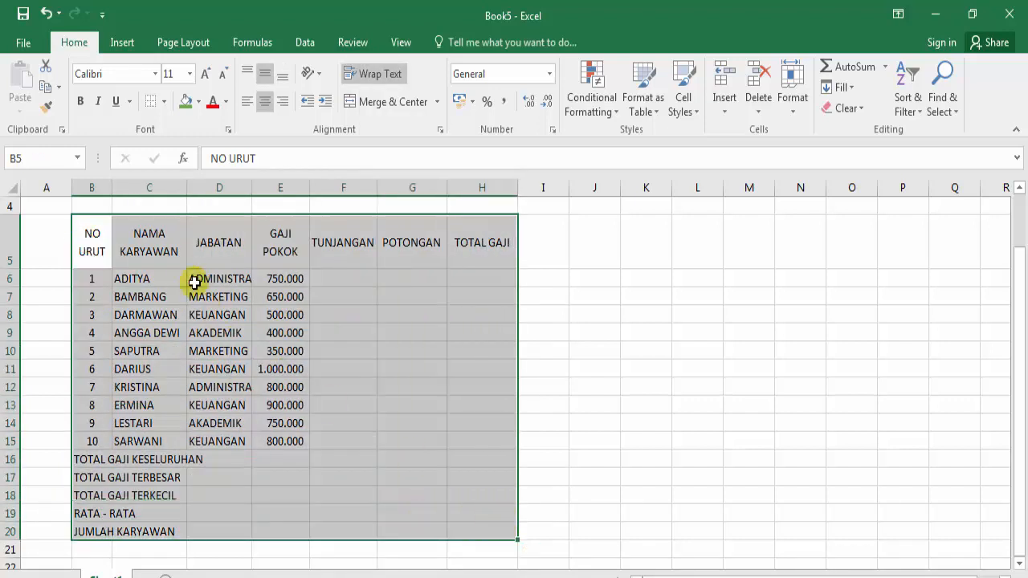
click(183, 263)
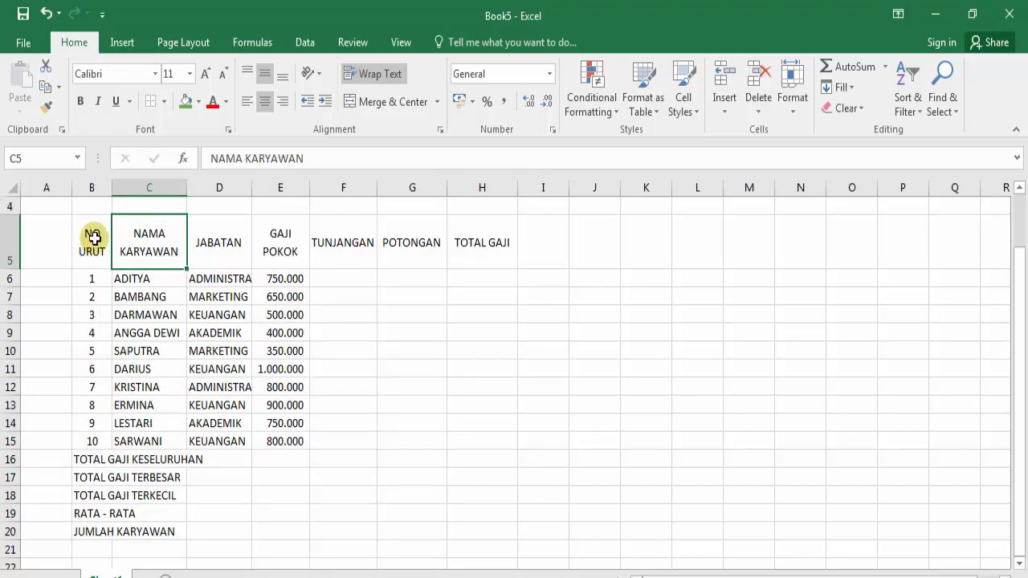
drag(94, 243, 481, 530)
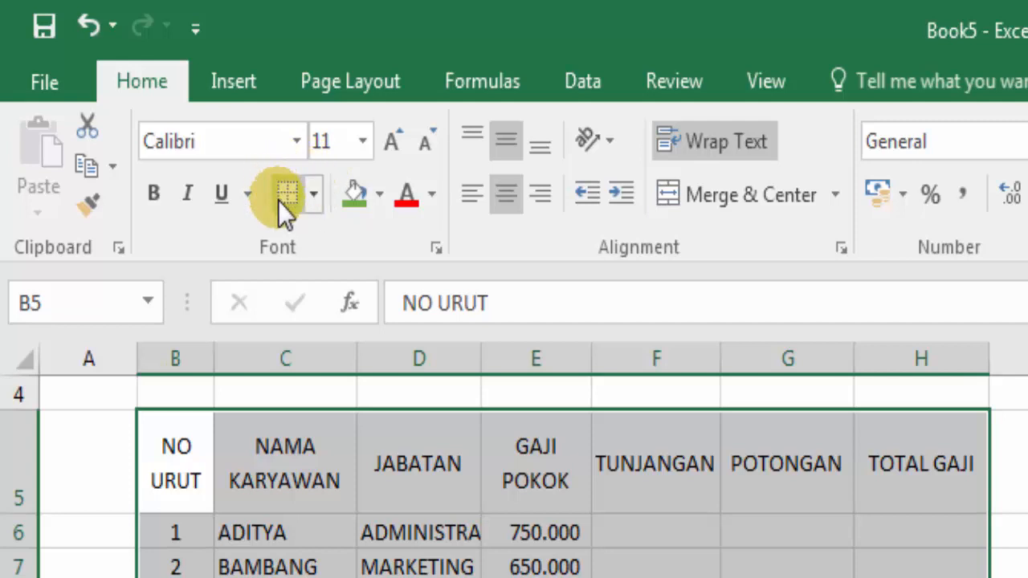
click(283, 188)
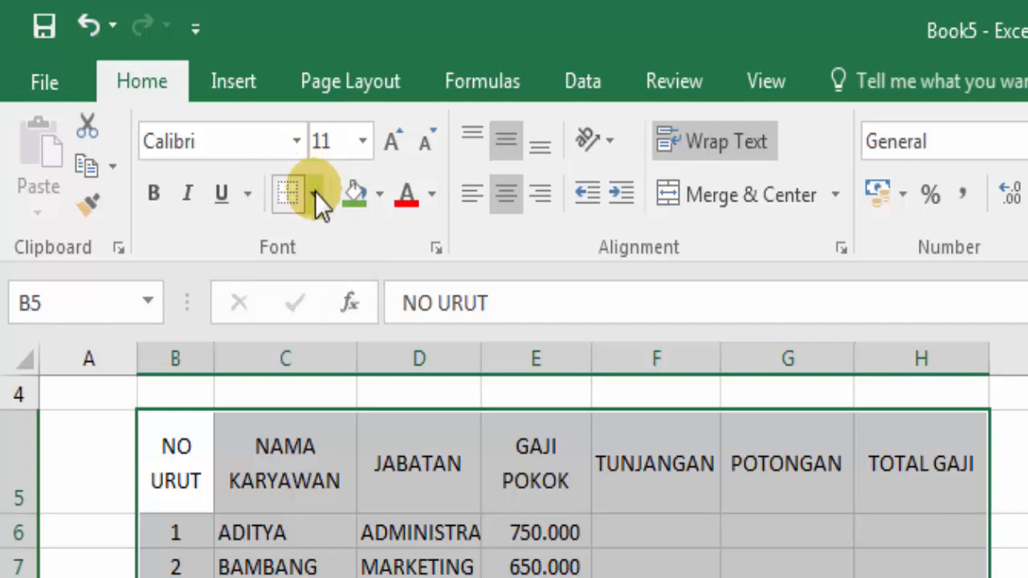
click(315, 192)
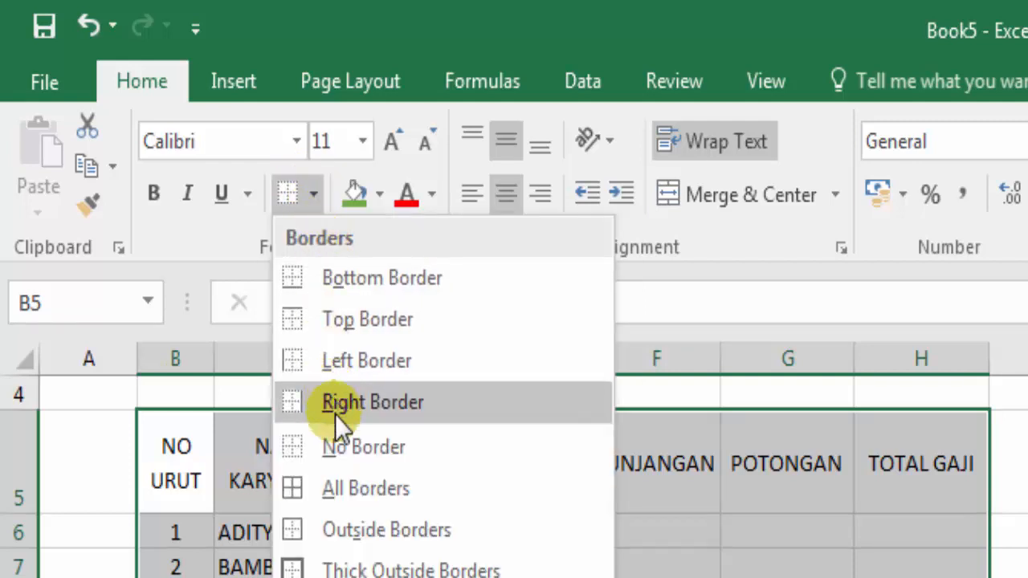
click(353, 484)
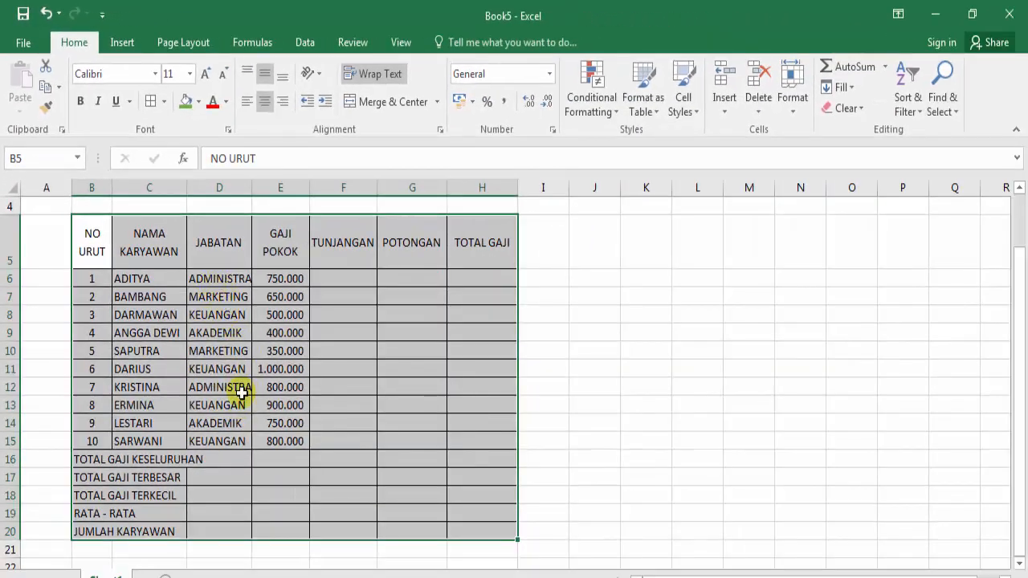
click(281, 464)
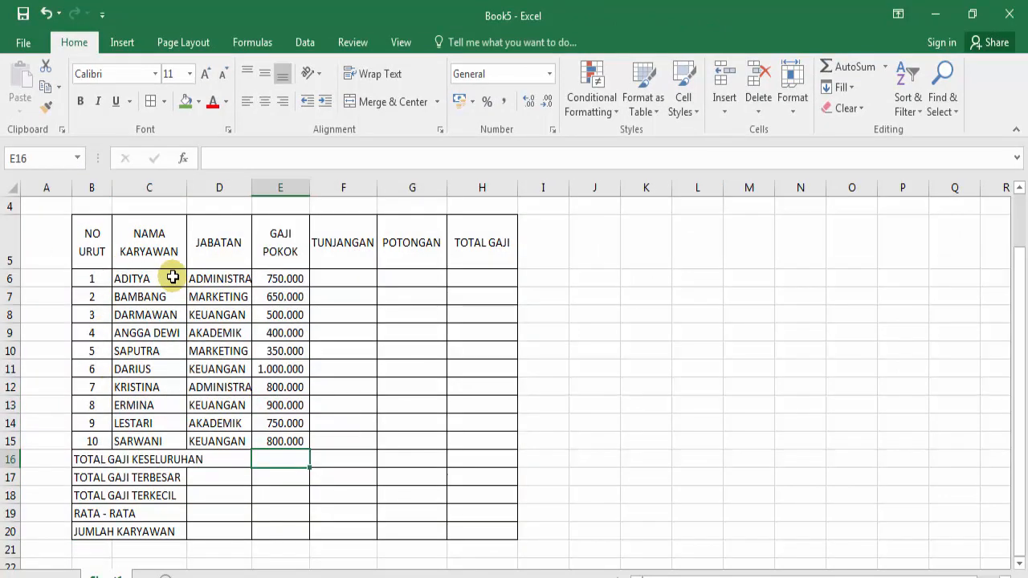
drag(90, 241, 229, 281)
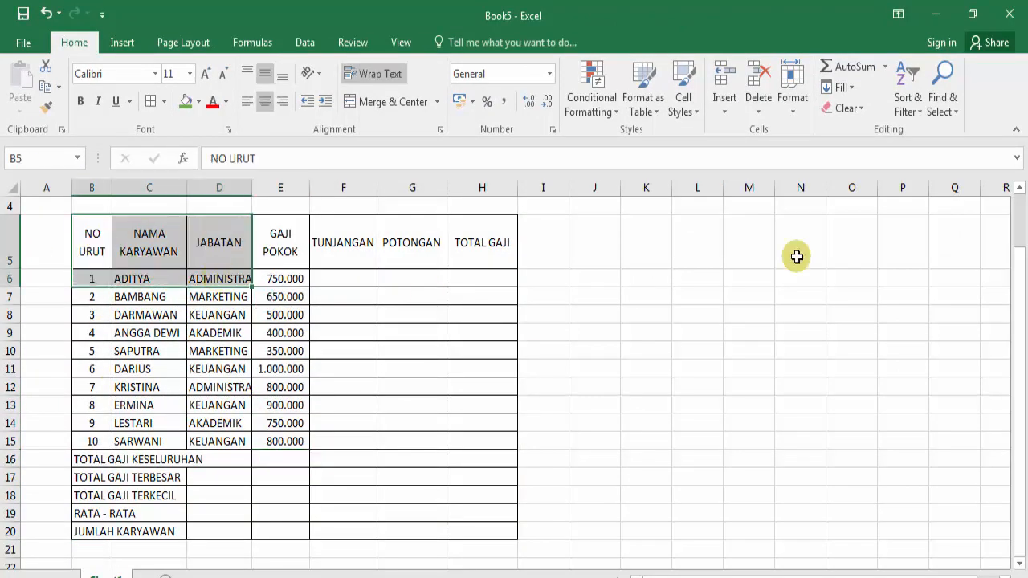
drag(87, 236, 343, 351)
click(537, 318)
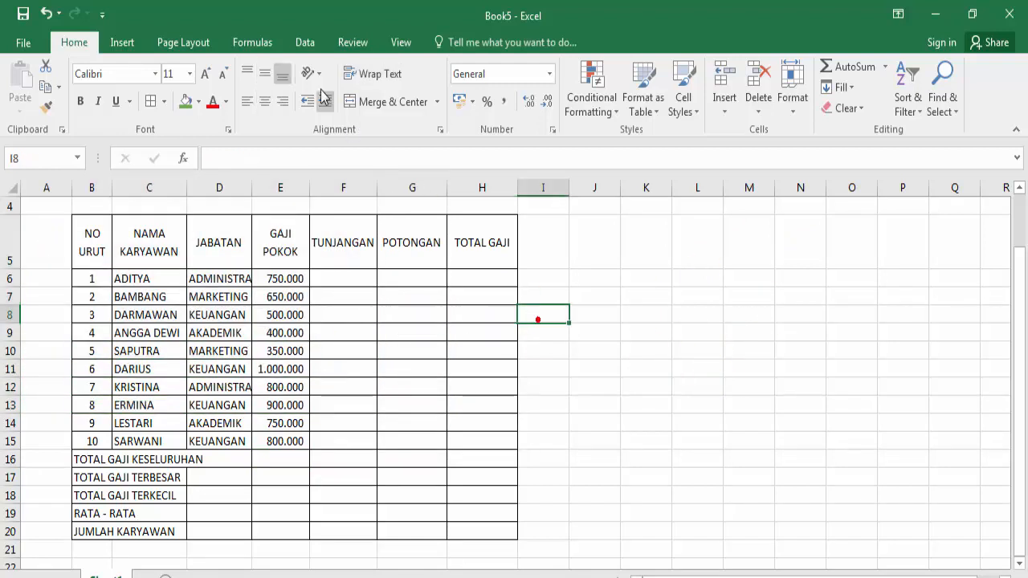
click(393, 42)
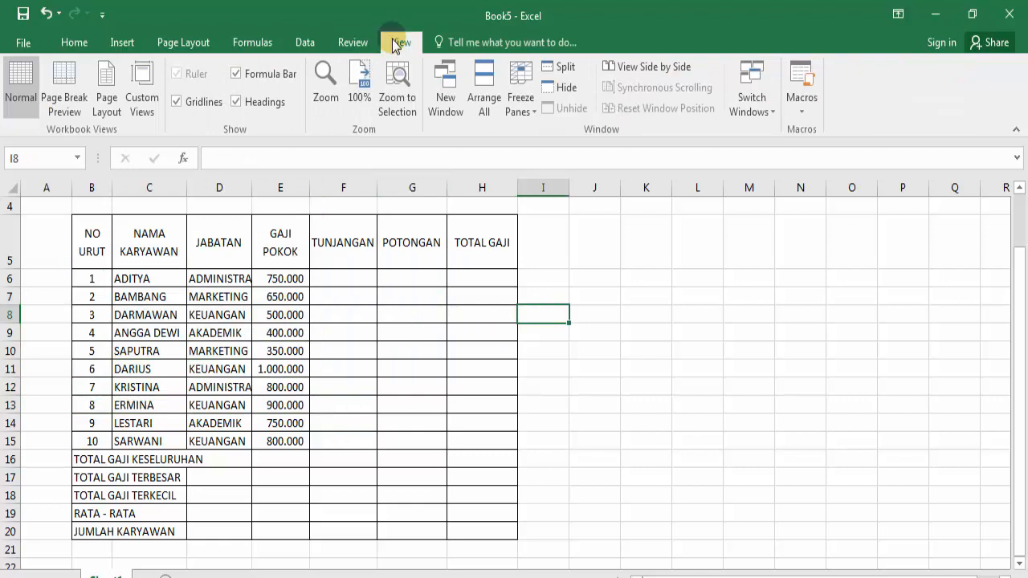
click(177, 102)
click(486, 450)
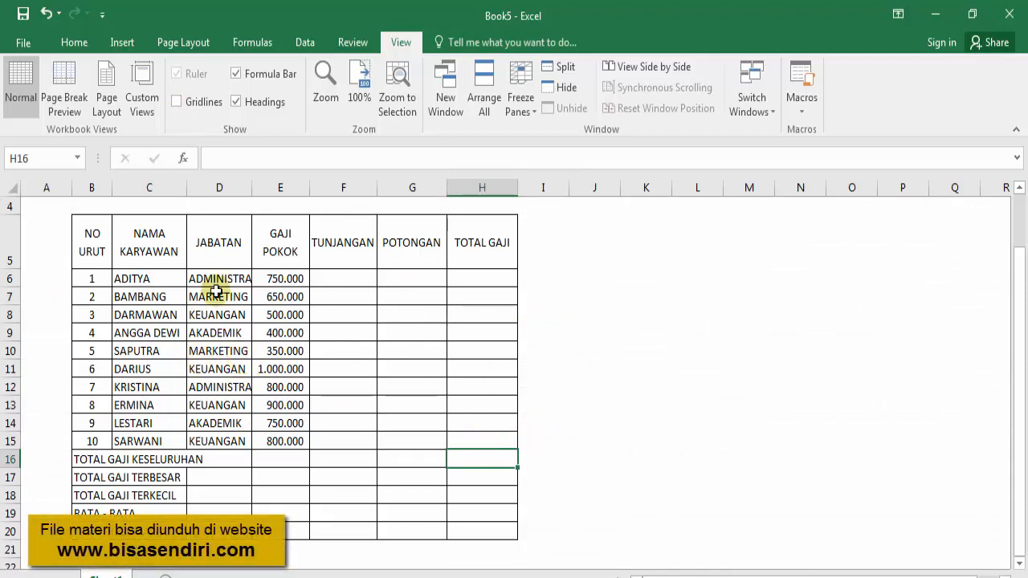
click(176, 102)
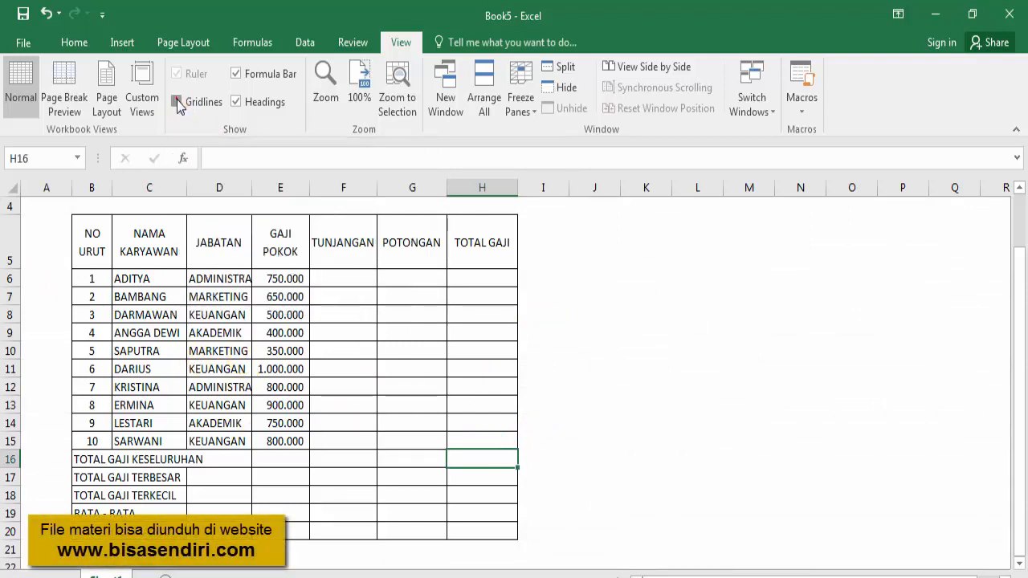
click(71, 43)
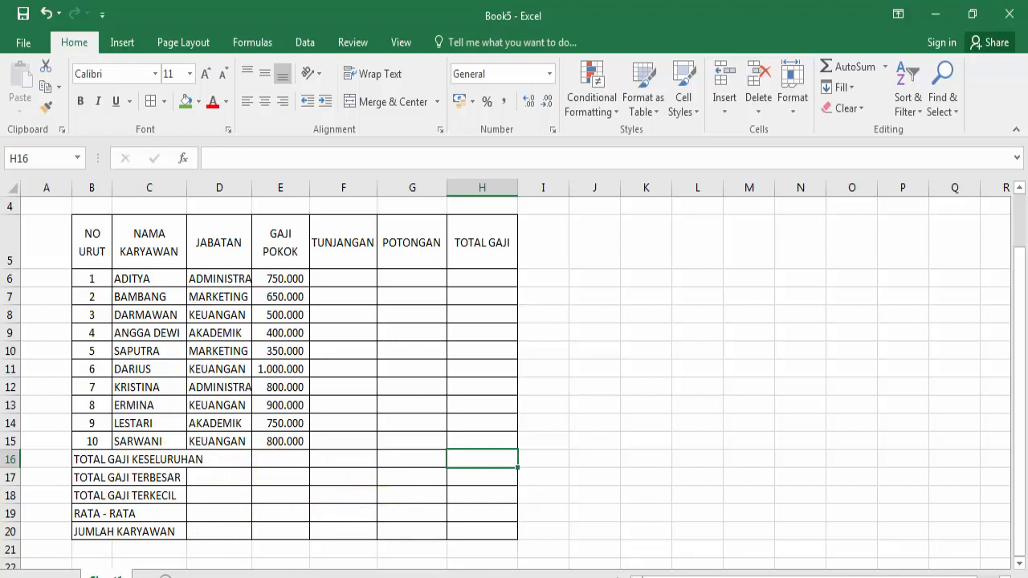
Step: Glance at the LATihan1 reference workbook, then return to Book5
click(167, 555)
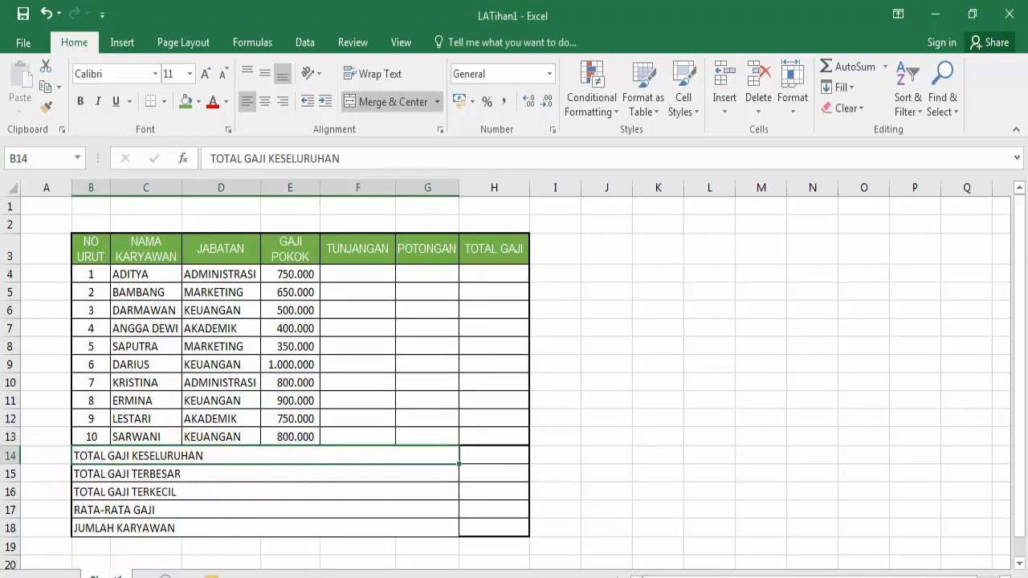
mouse_move(225, 576)
click(270, 555)
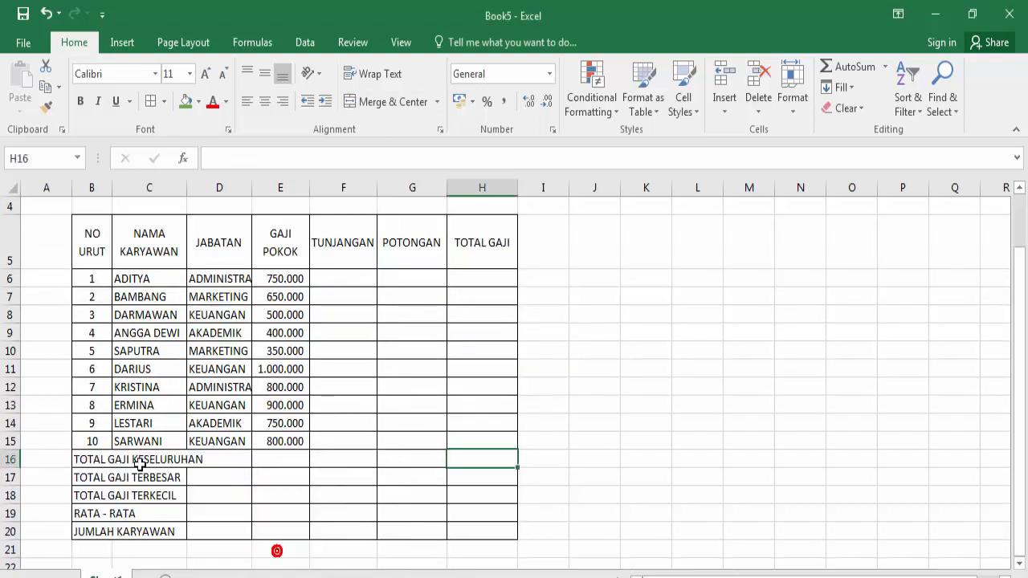
Step: Use Merge Across on B16:G20 so each summary label row spans columns B to G
drag(86, 459, 416, 533)
click(94, 482)
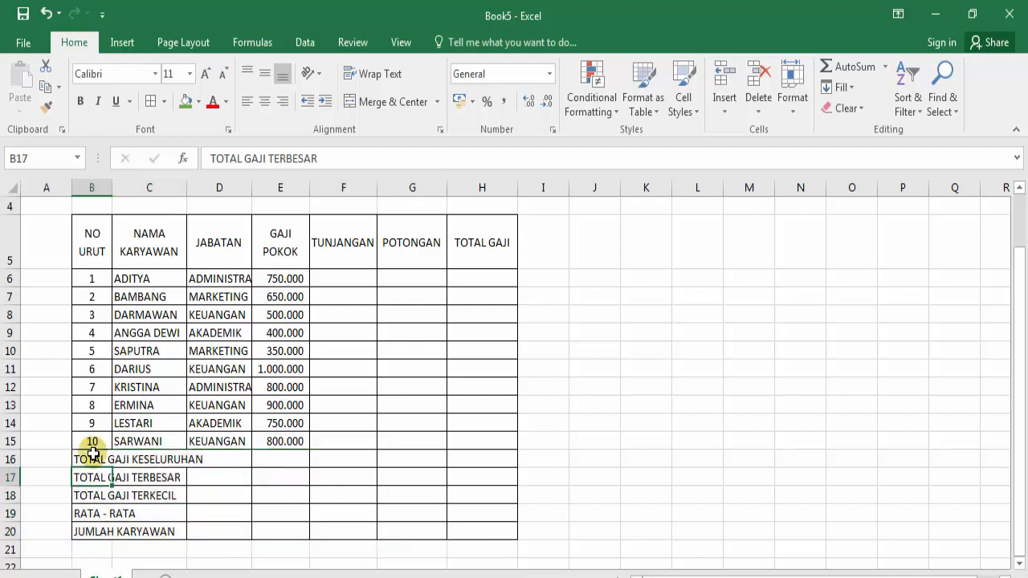
drag(93, 454, 412, 531)
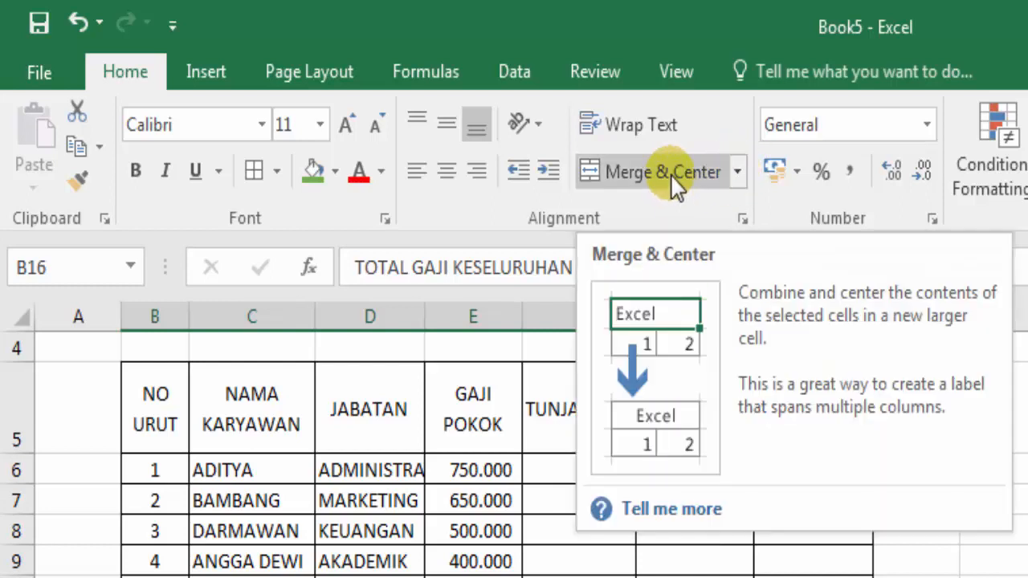
click(739, 172)
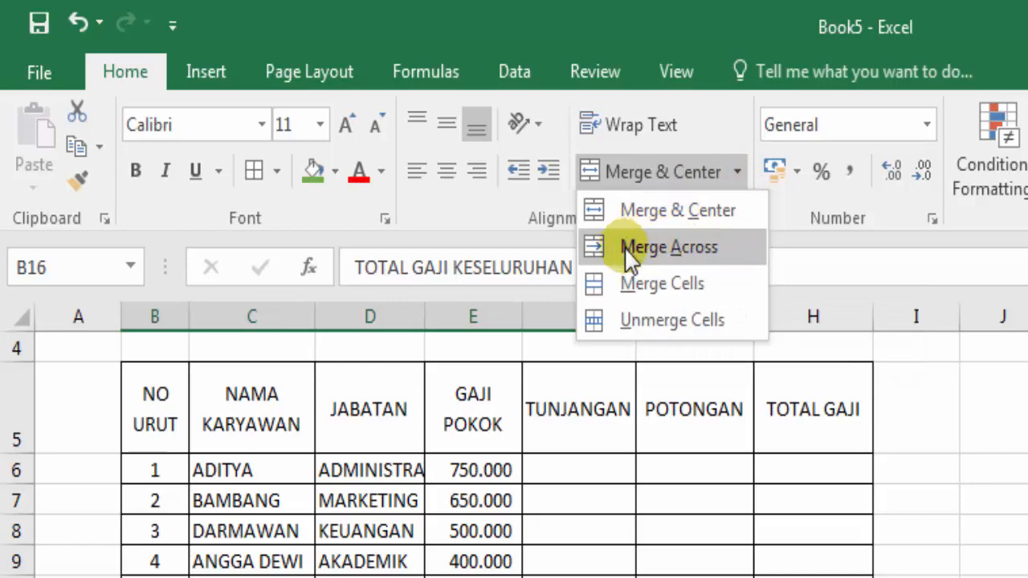
click(669, 247)
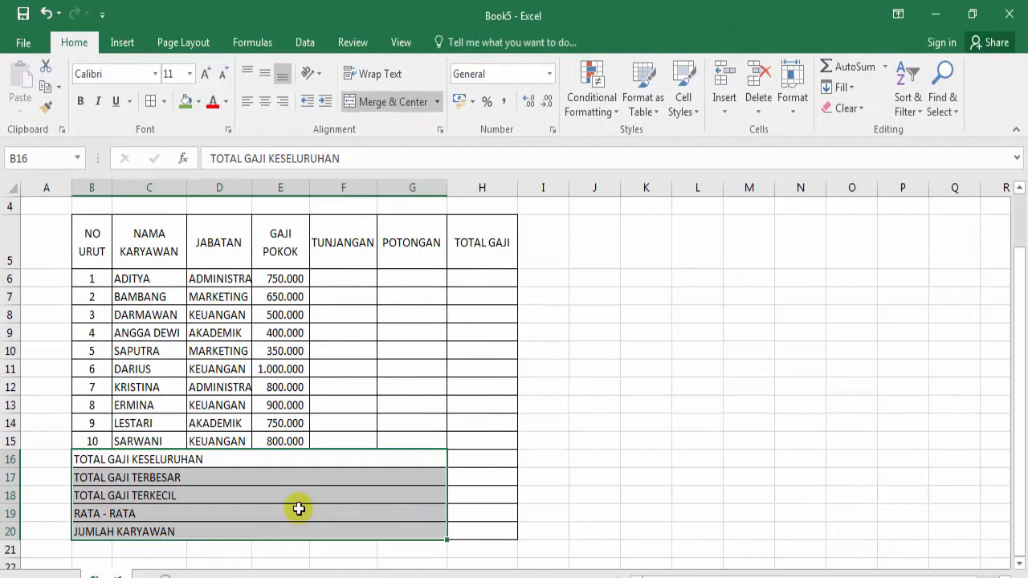
Step: Check the merged RATA - RATA, TOTAL GAJI TERBESAR and TOTAL GAJI KESELURUHAN rows
click(298, 508)
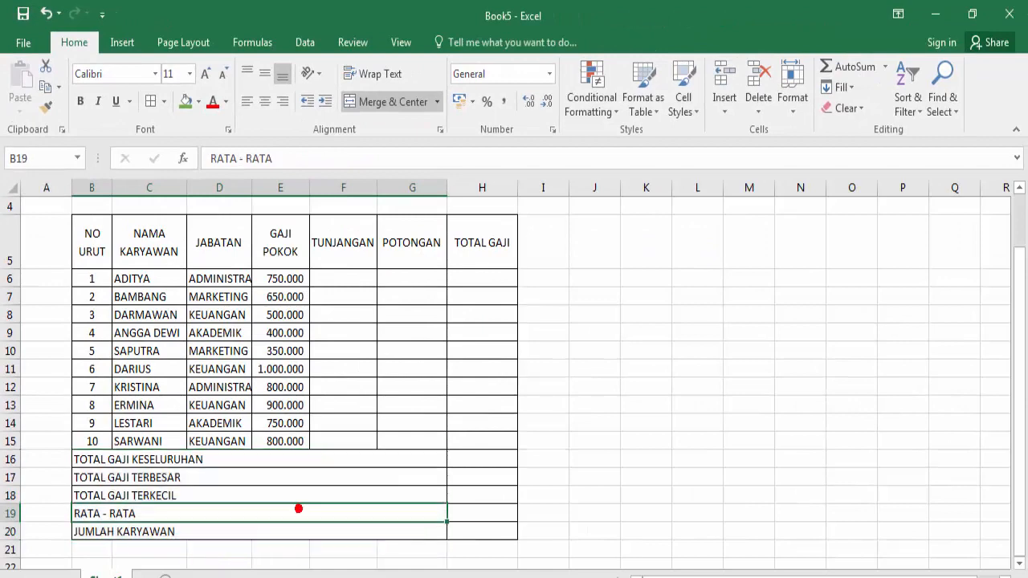
click(239, 477)
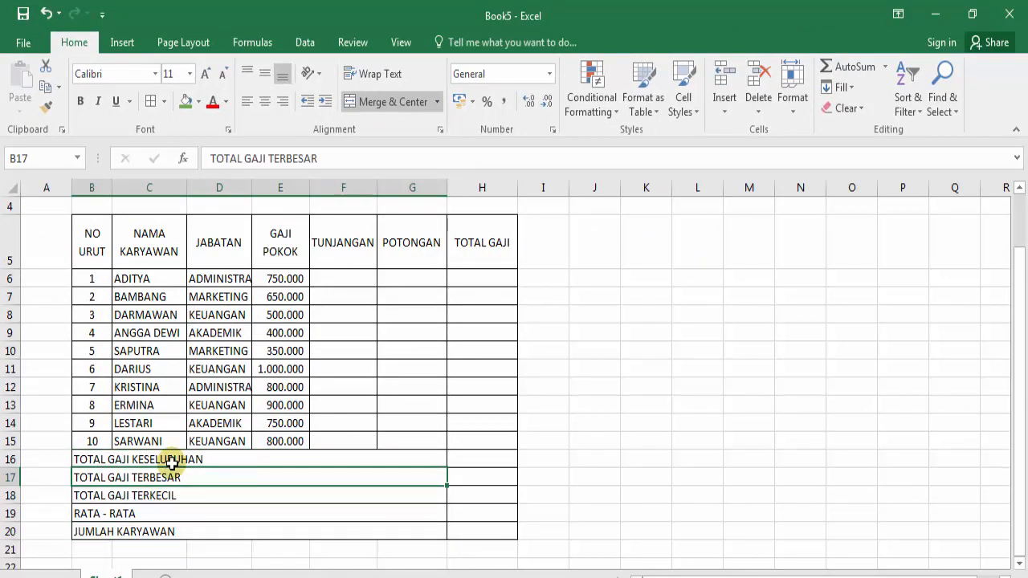
click(239, 460)
scroll(260, 435, up, 1)
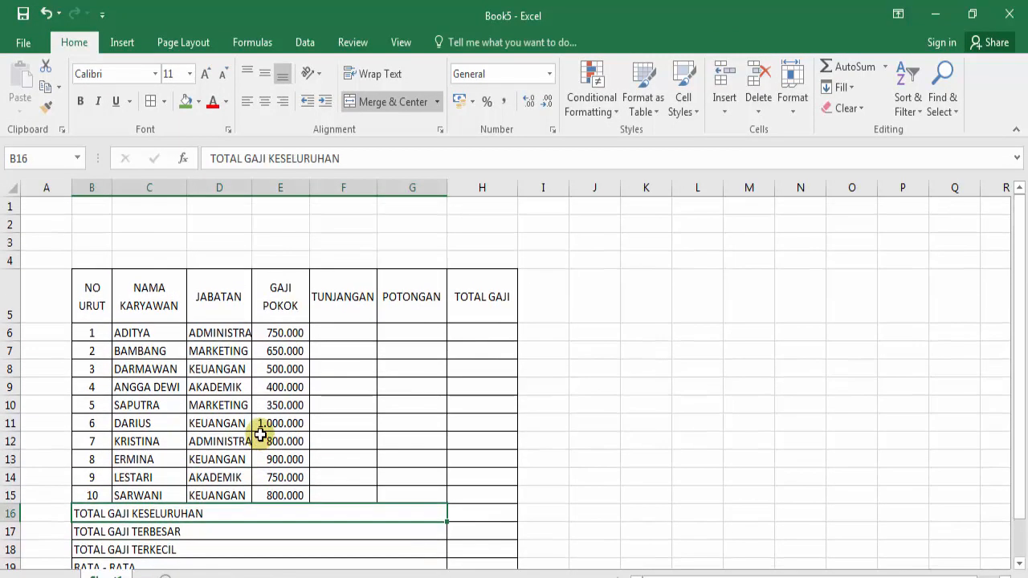
scroll(261, 435, down, 1)
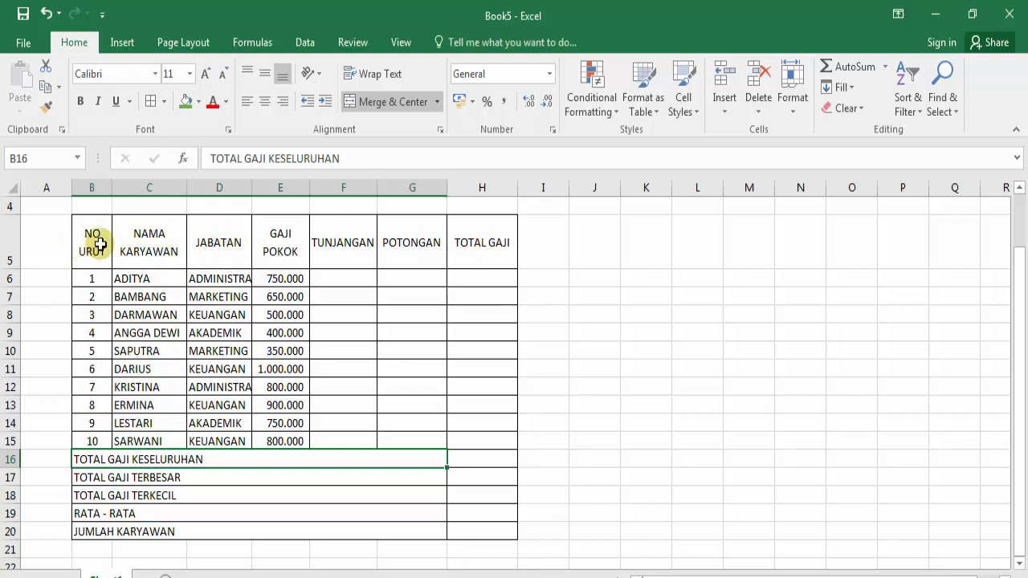
Step: Format header row B5:H5 with a dark green fill and bold white text
drag(88, 252, 474, 244)
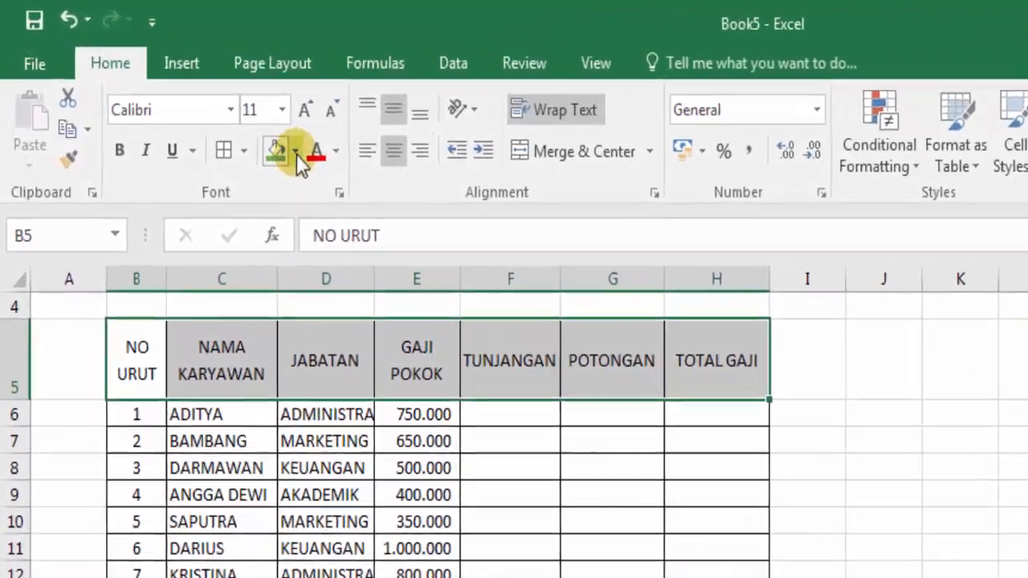
click(244, 125)
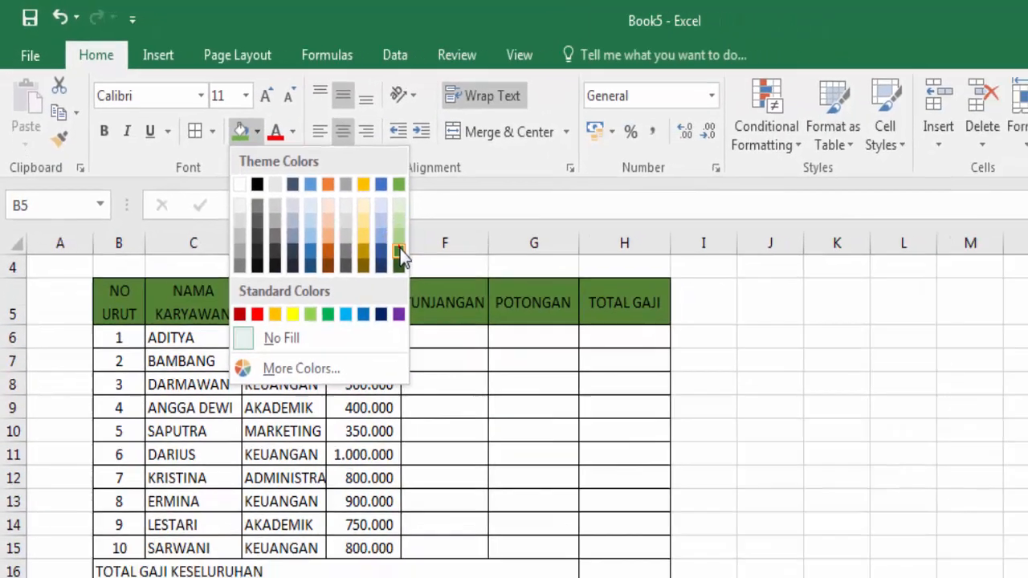
click(469, 298)
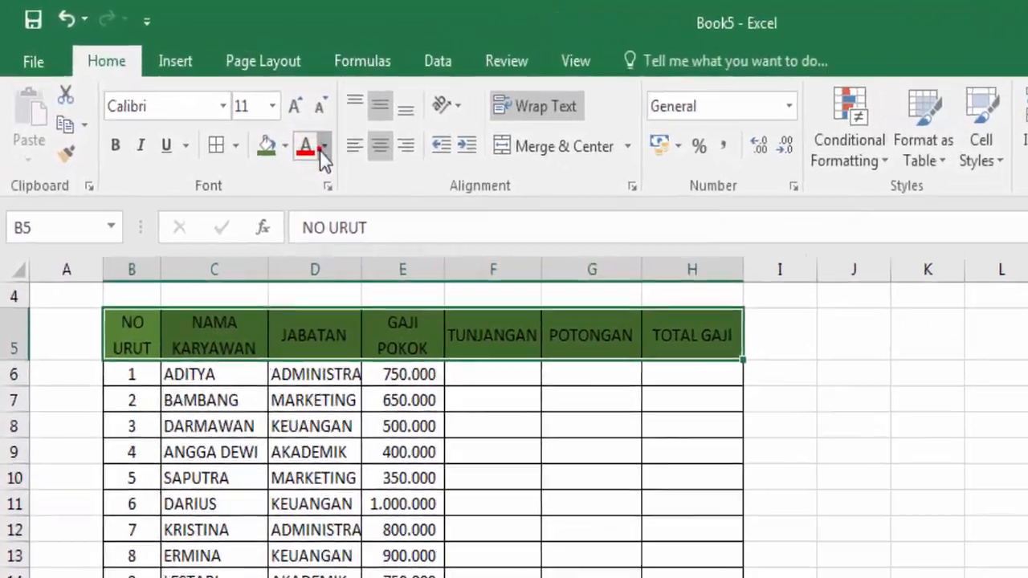
click(259, 119)
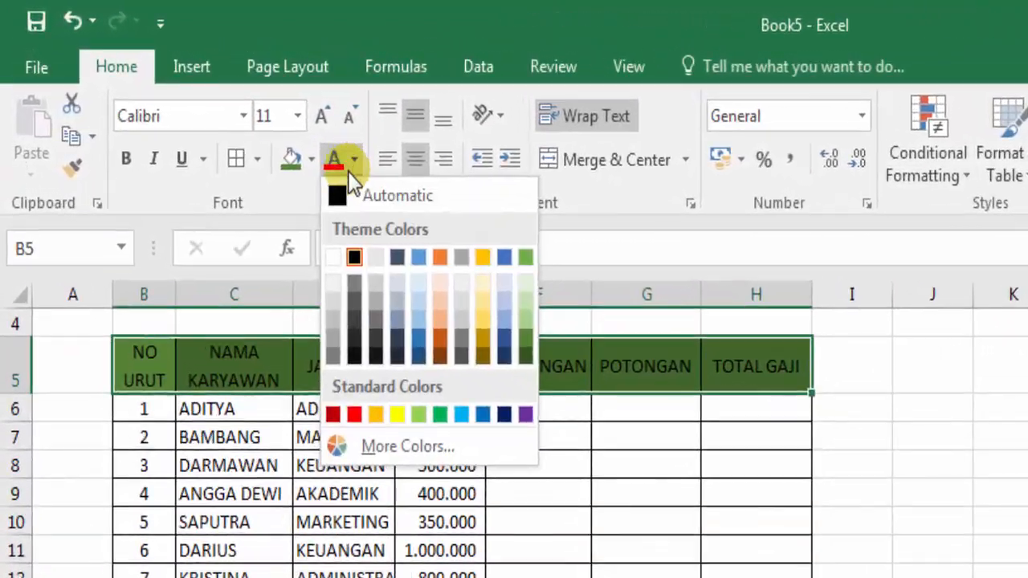
click(333, 257)
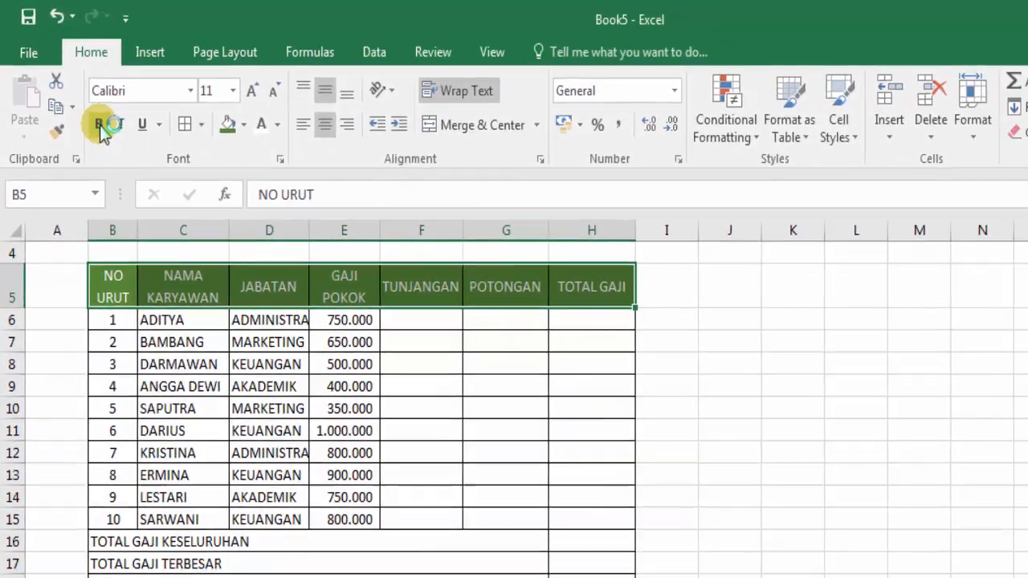
click(99, 126)
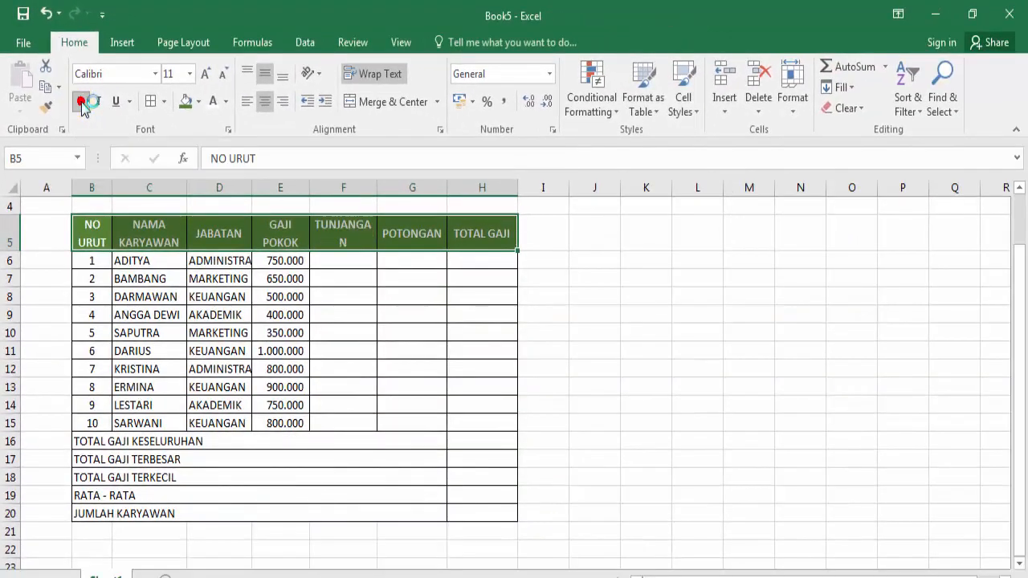
click(155, 74)
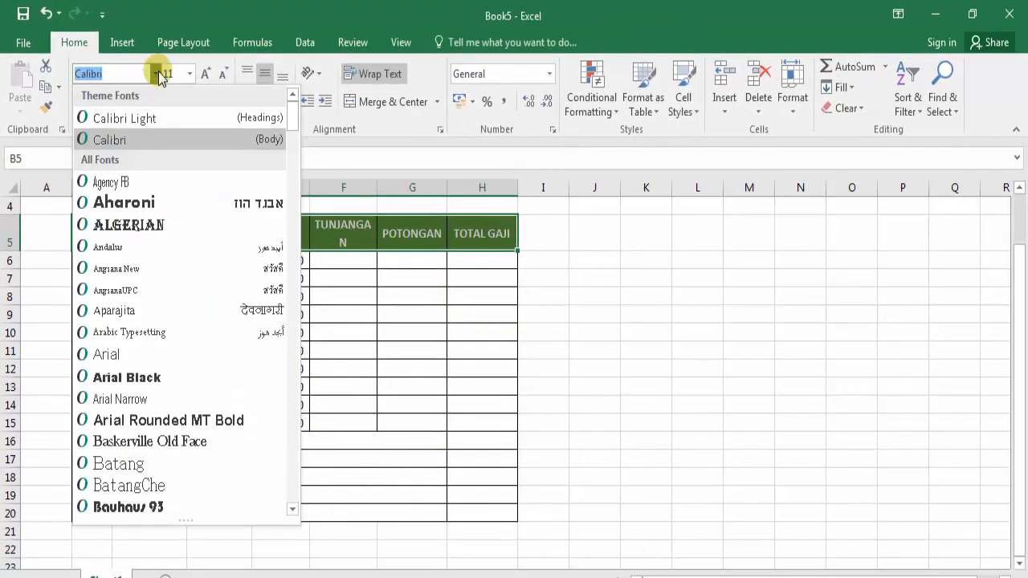
click(159, 76)
click(240, 461)
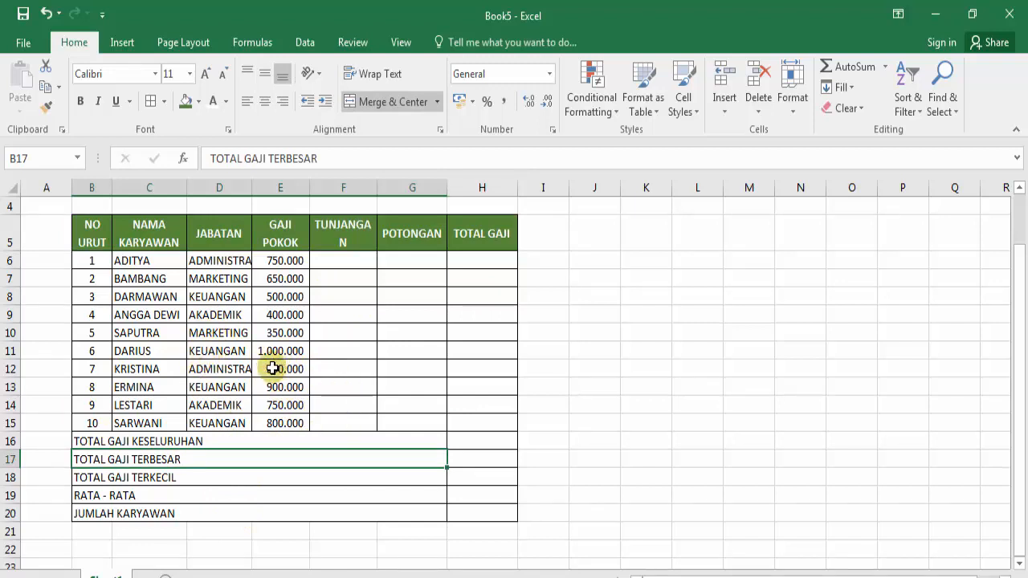
click(221, 577)
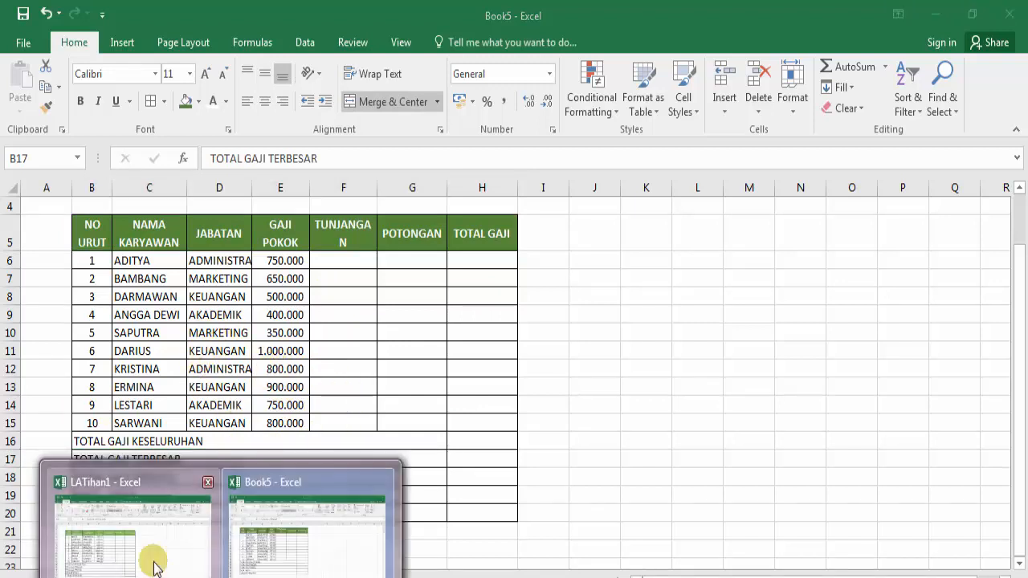
click(155, 567)
mouse_move(221, 577)
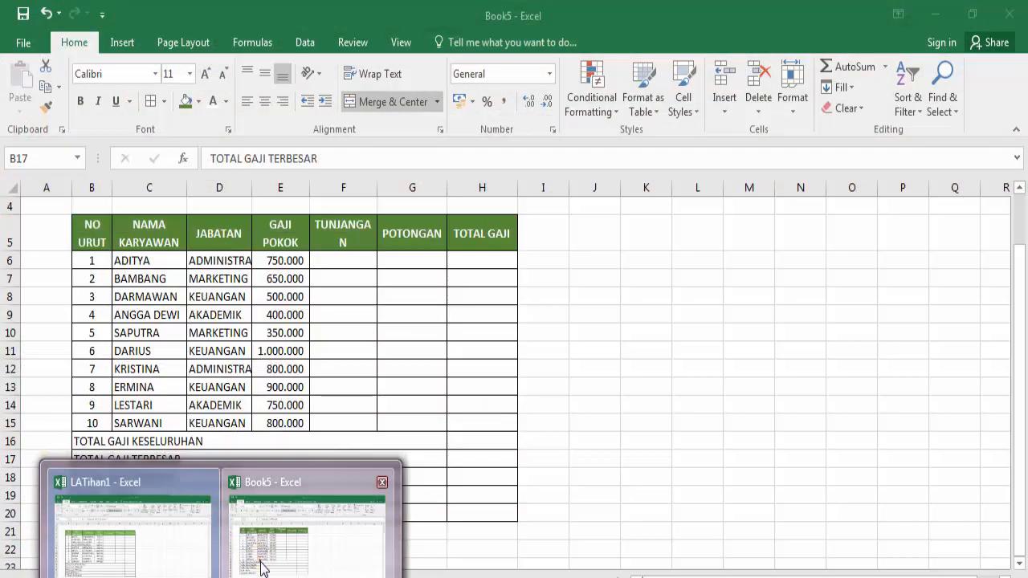
click(259, 559)
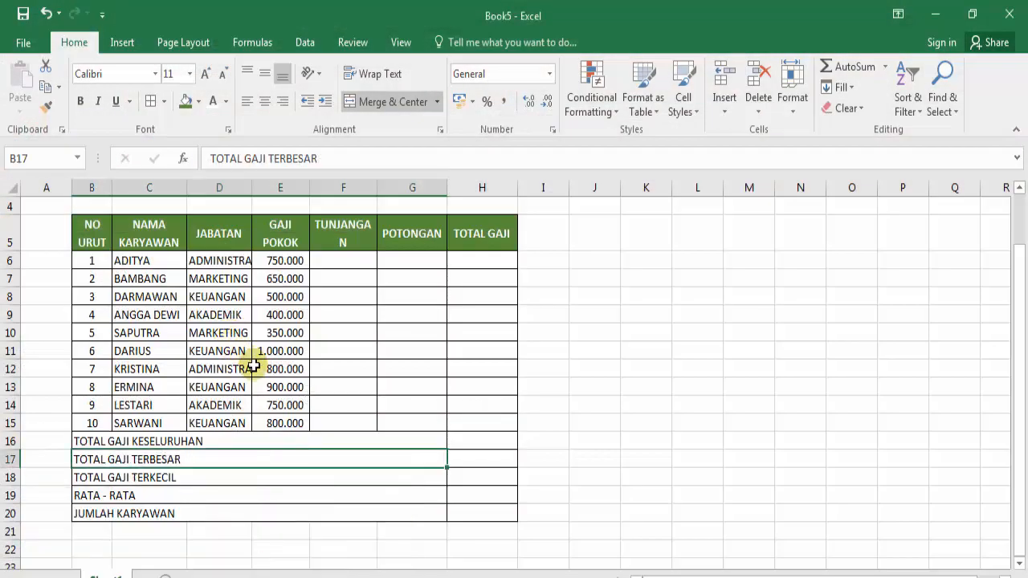